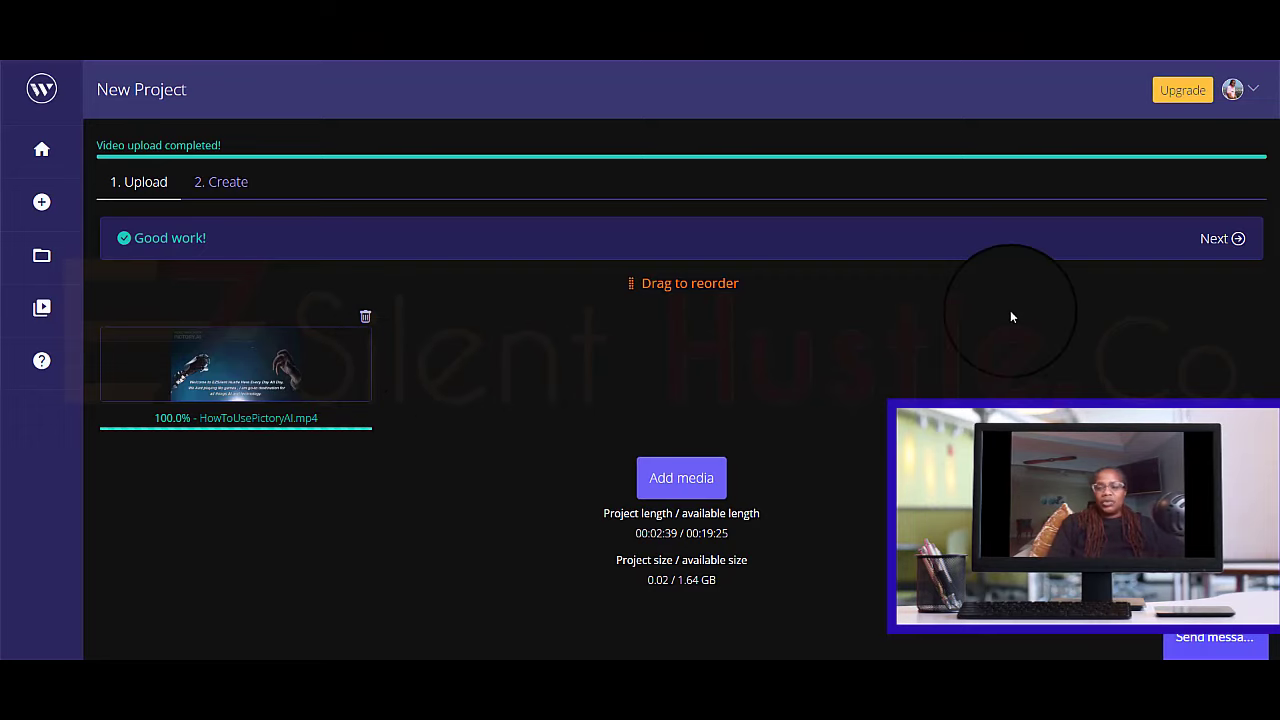
- Proceed to the project creation stage, name the project "How To Use WiseCut" and set the spoken language to English
left_click(1219, 242)
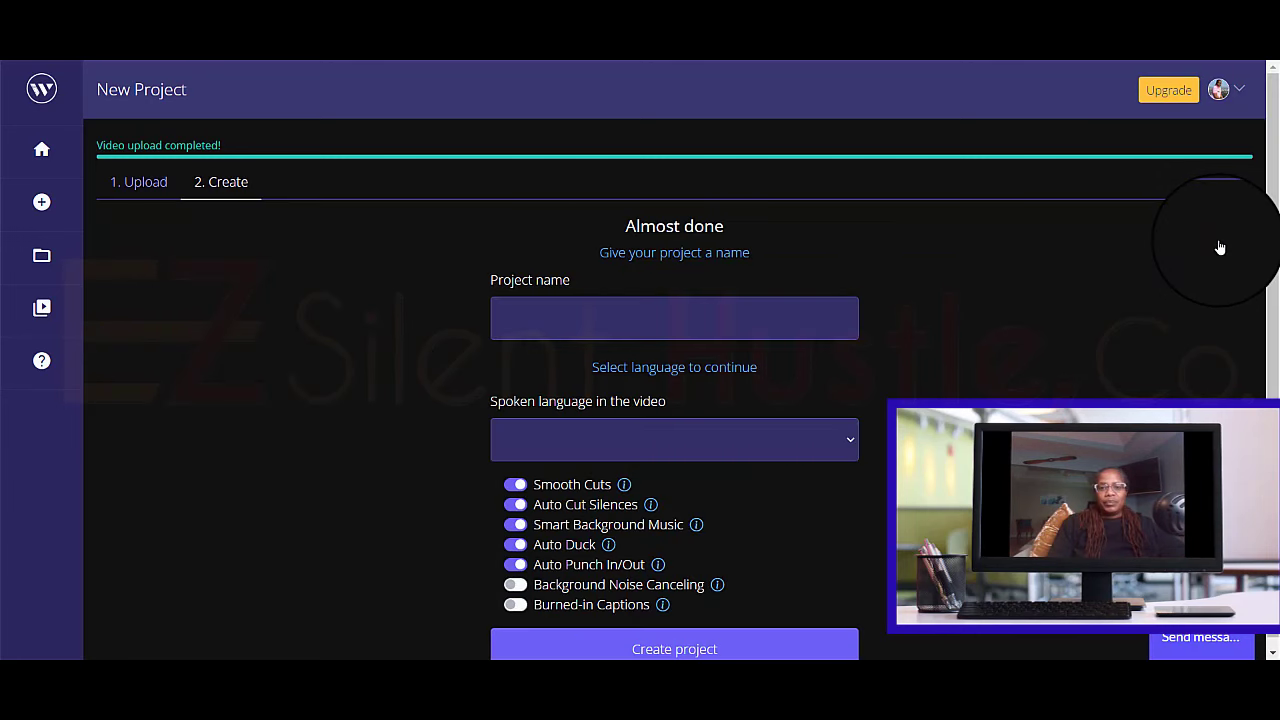
left_click(735, 308)
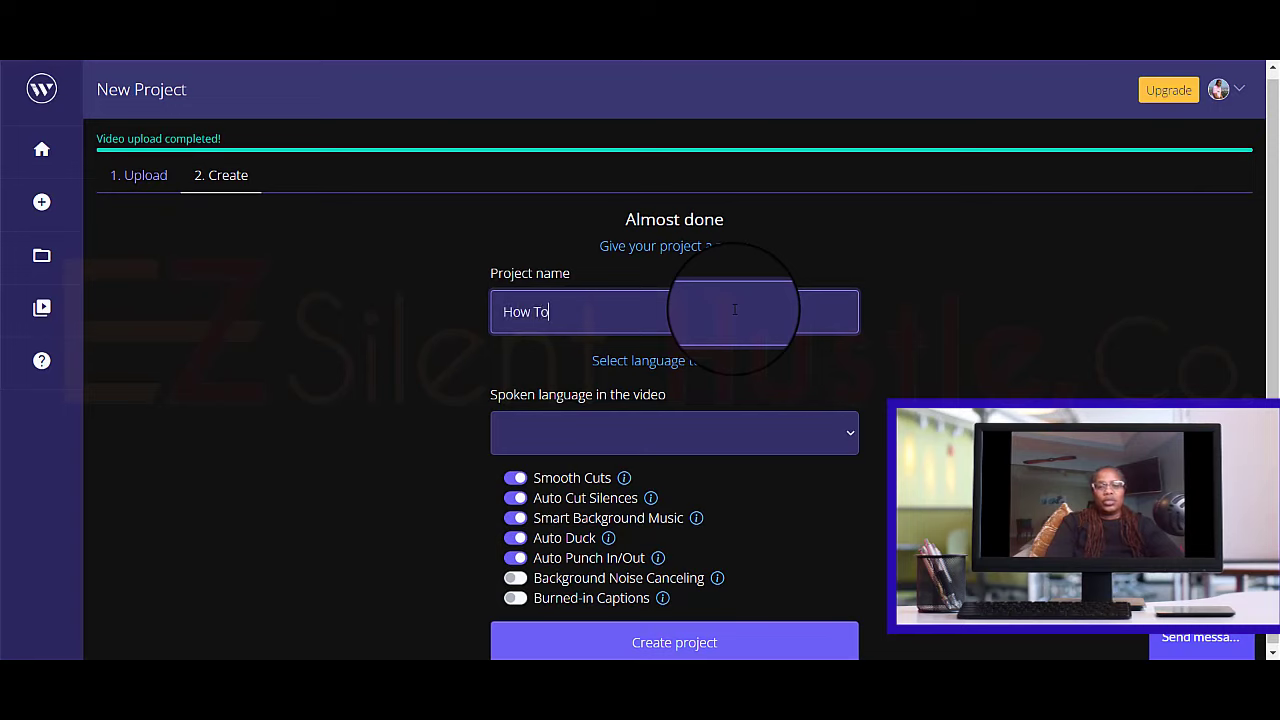
type("How To Use WiseCut")
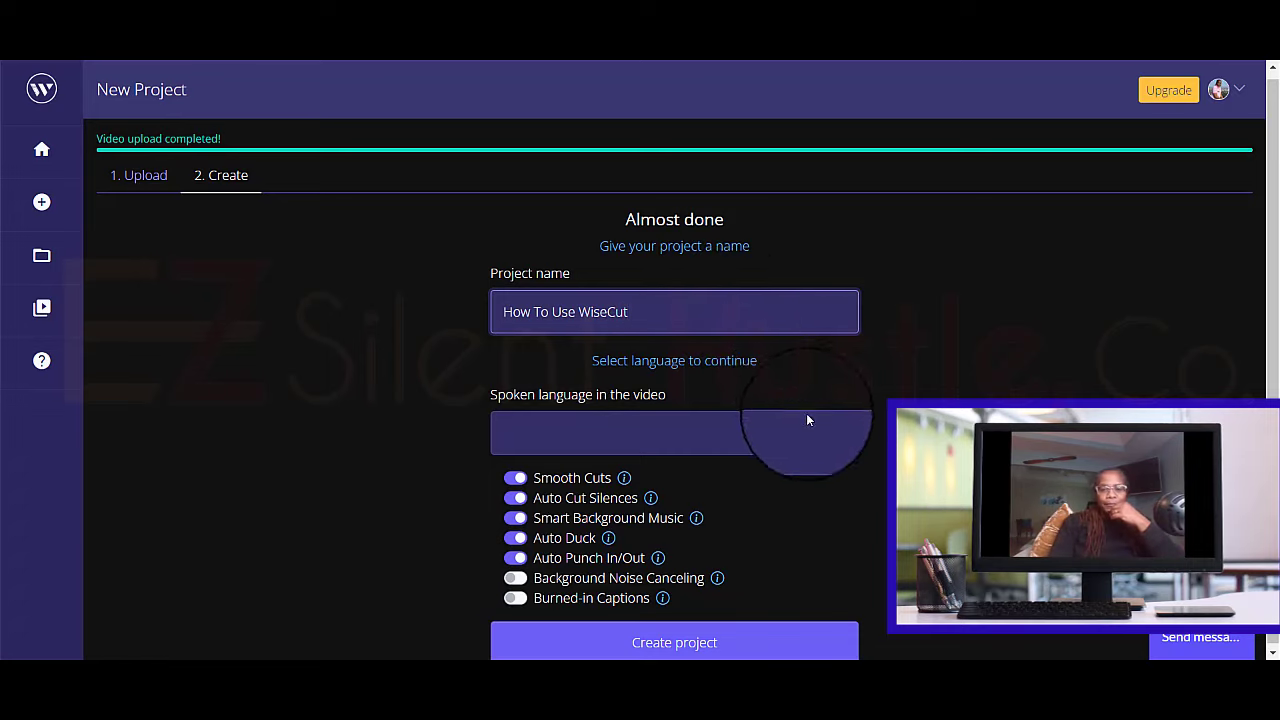
left_click(834, 434)
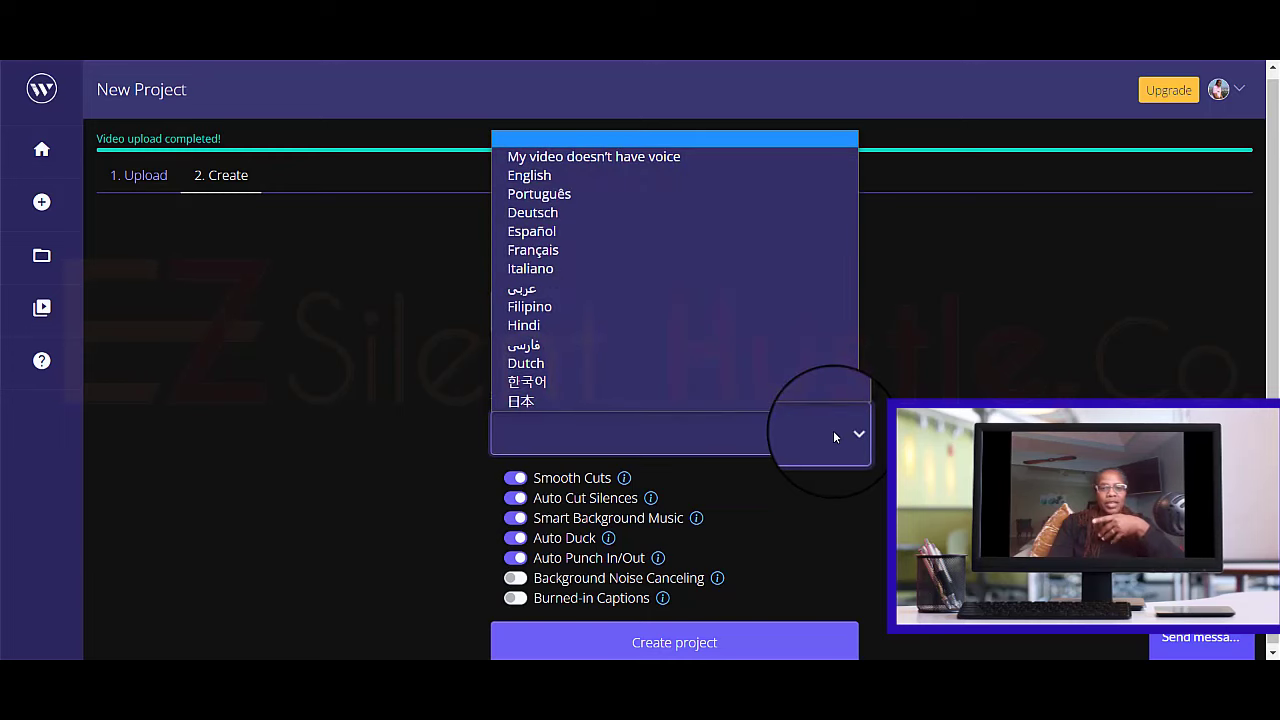
left_click(636, 177)
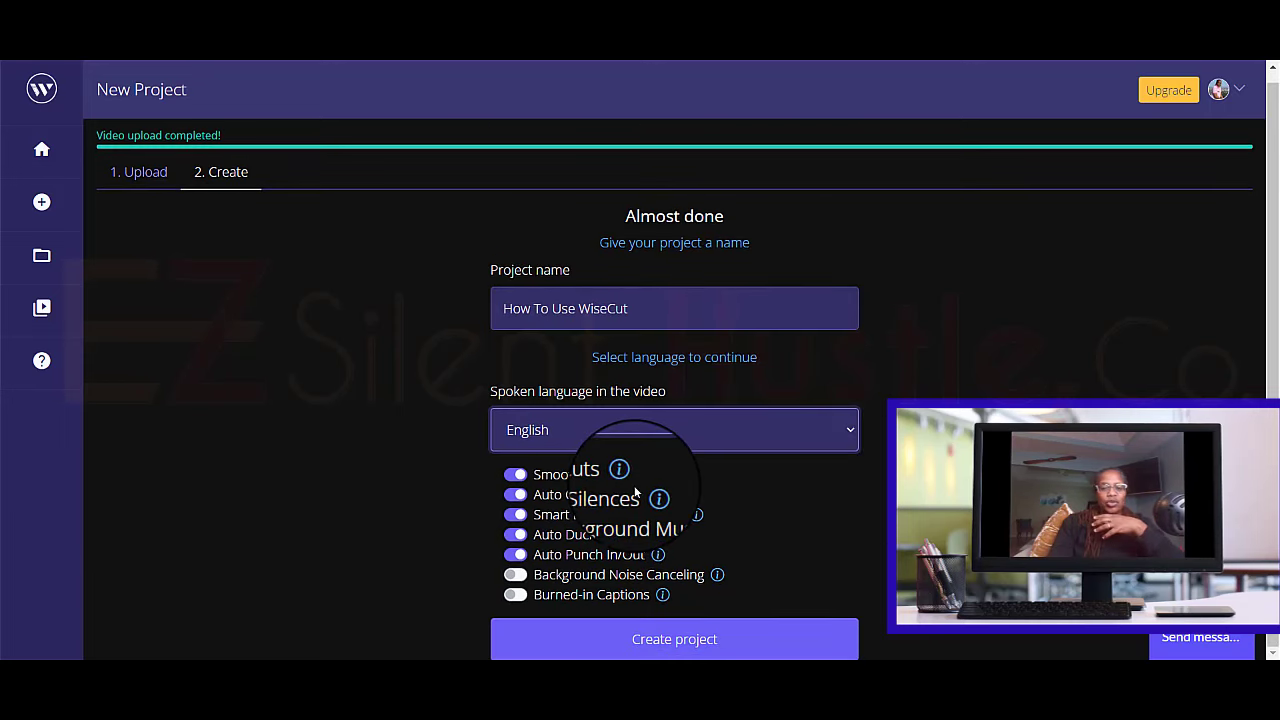
- Enable Background Noise Canceling alongside the preset editing options and create the project
mouse_move(631, 486)
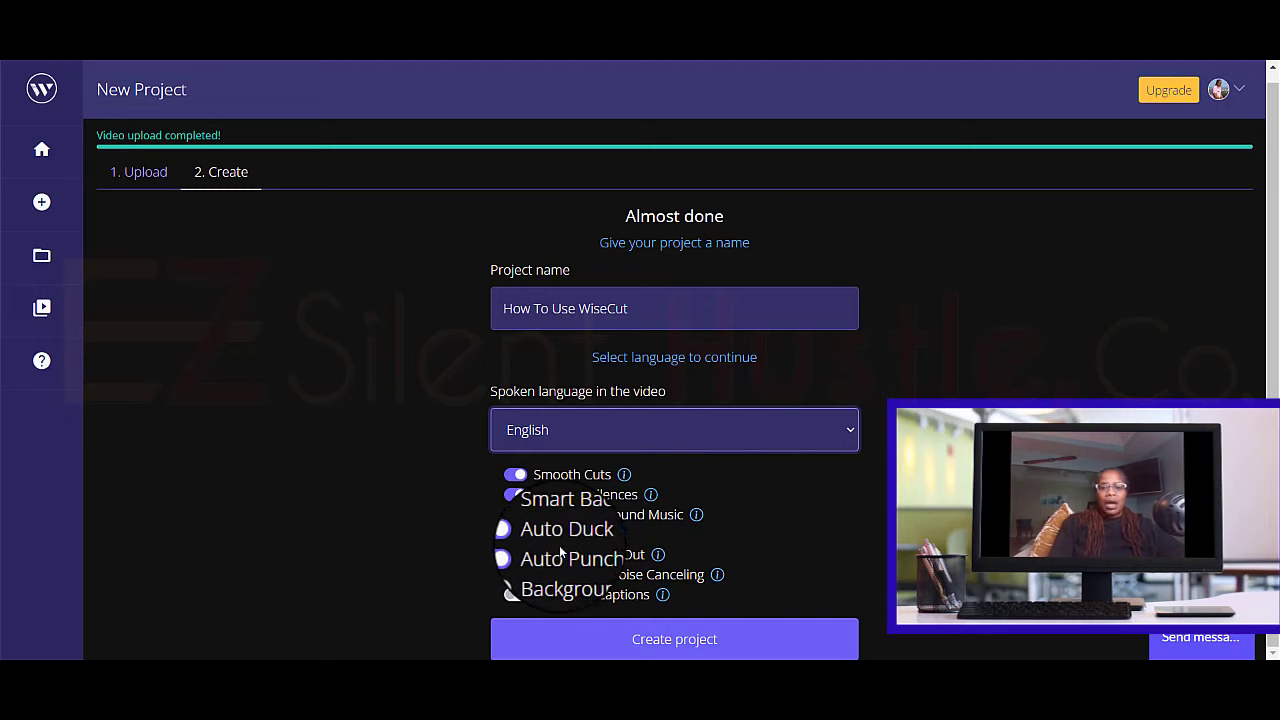
mouse_move(608, 537)
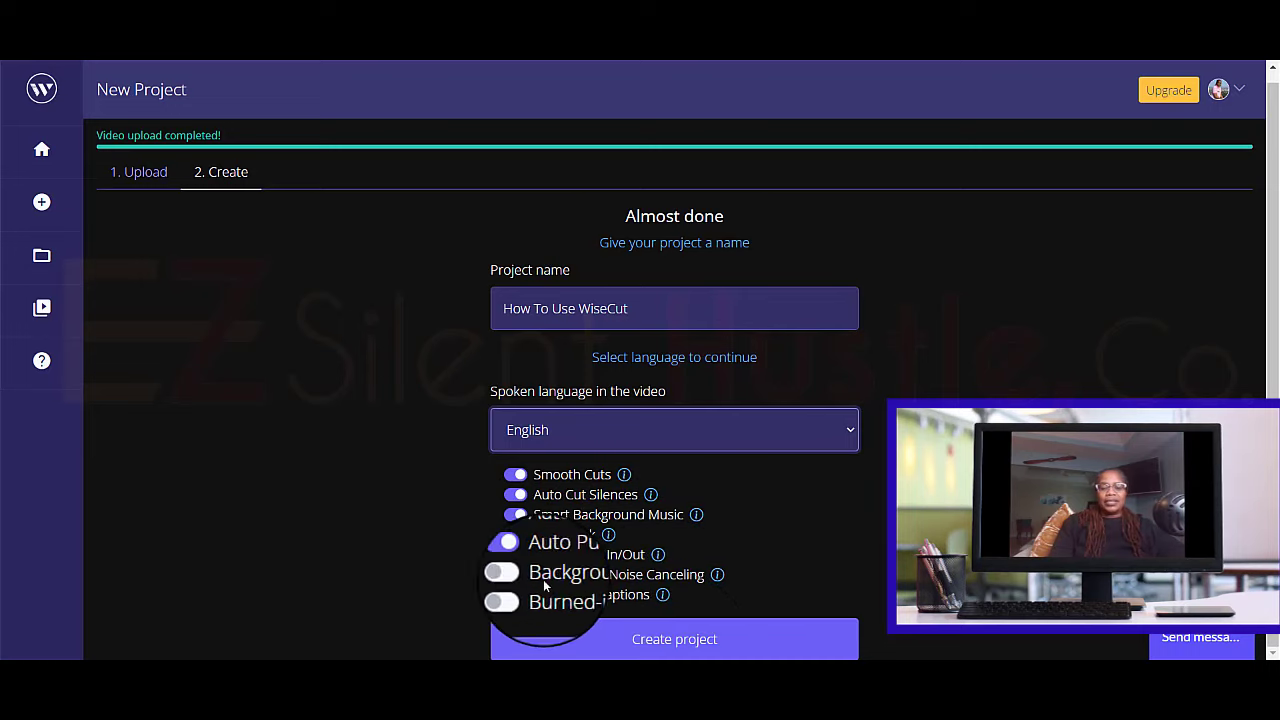
left_click(512, 576)
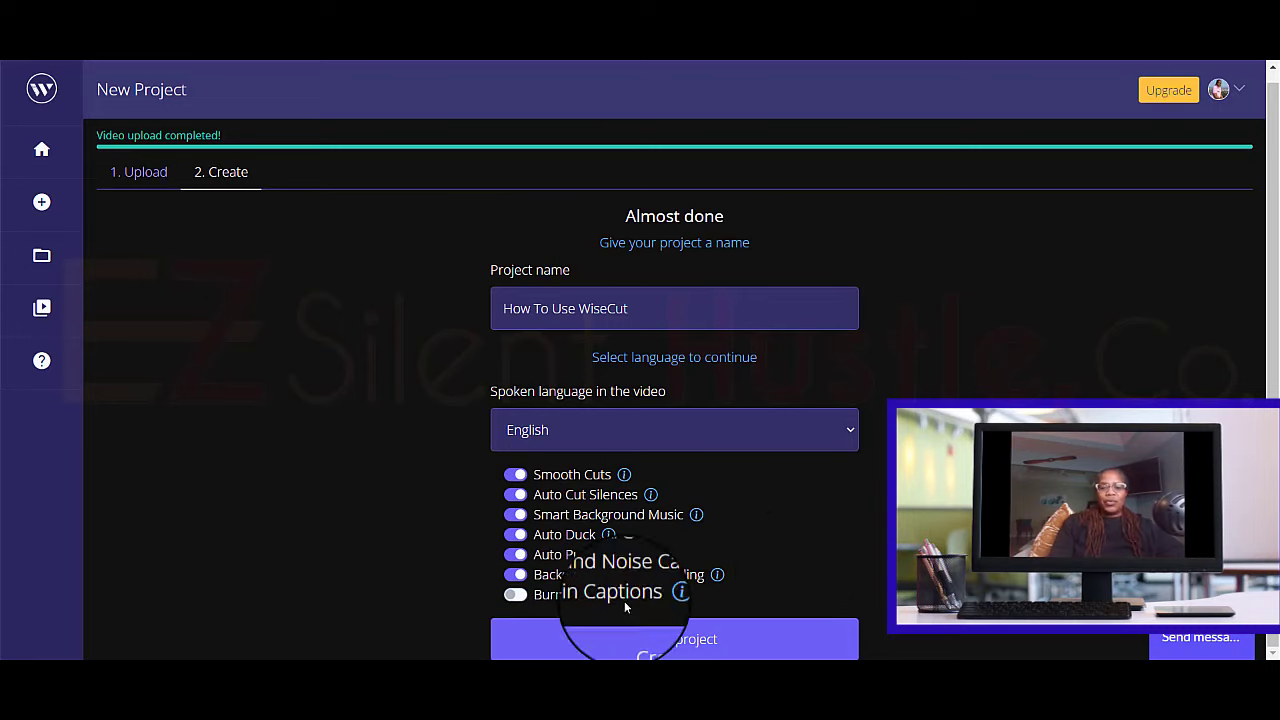
left_click(705, 641)
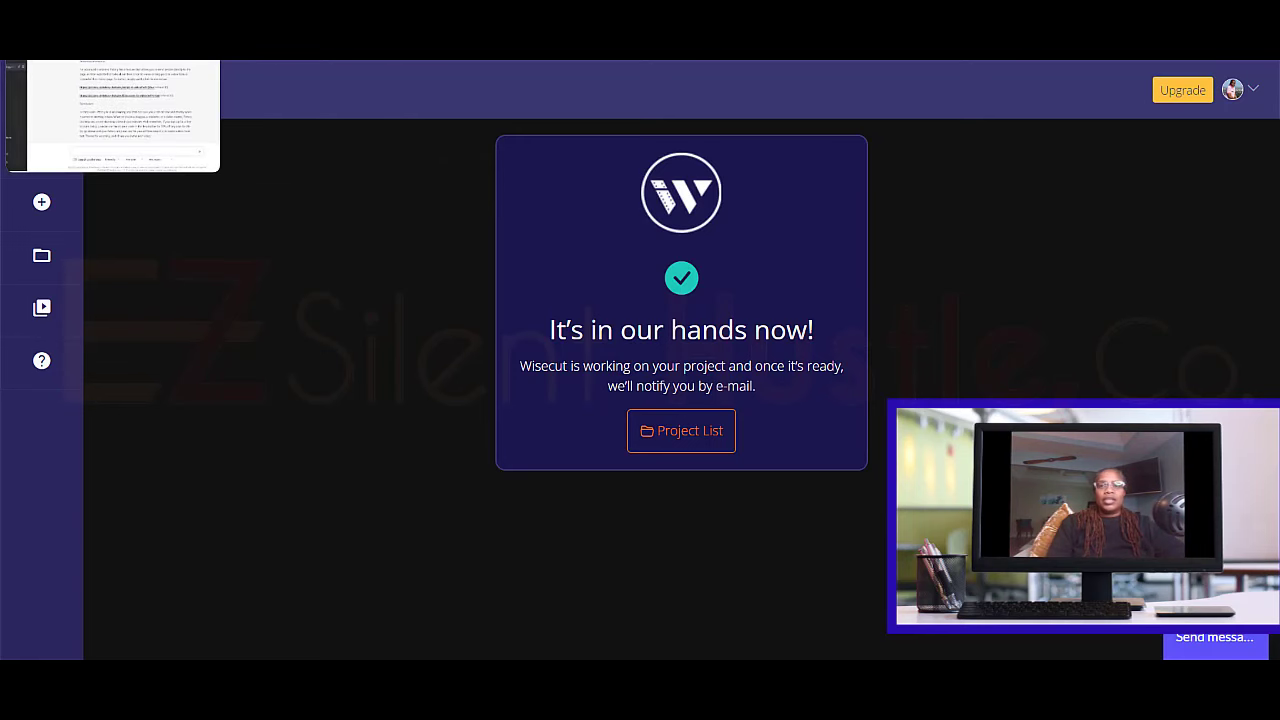
- Switch to ChatGPT and submit the prompt "Can you give a script for chrome extension" in the existing conversation
key("ctrl+Tab")
key("ctrl+Tab")
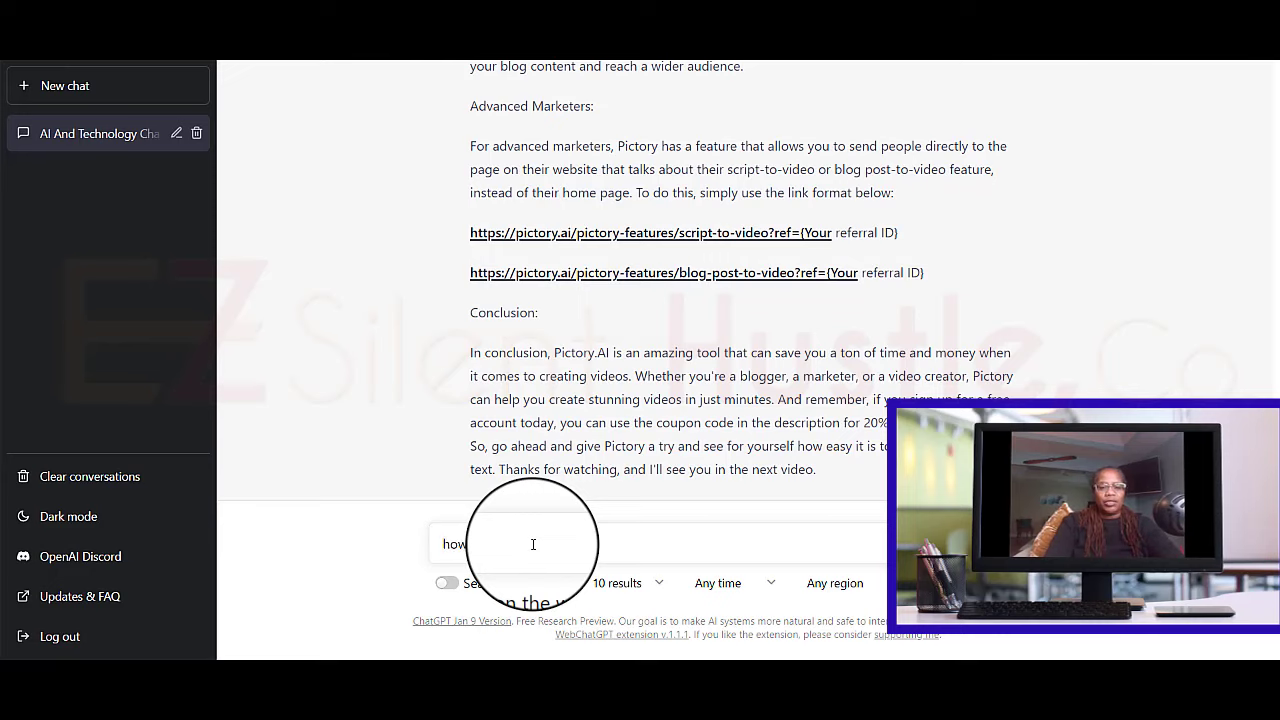
type("m")
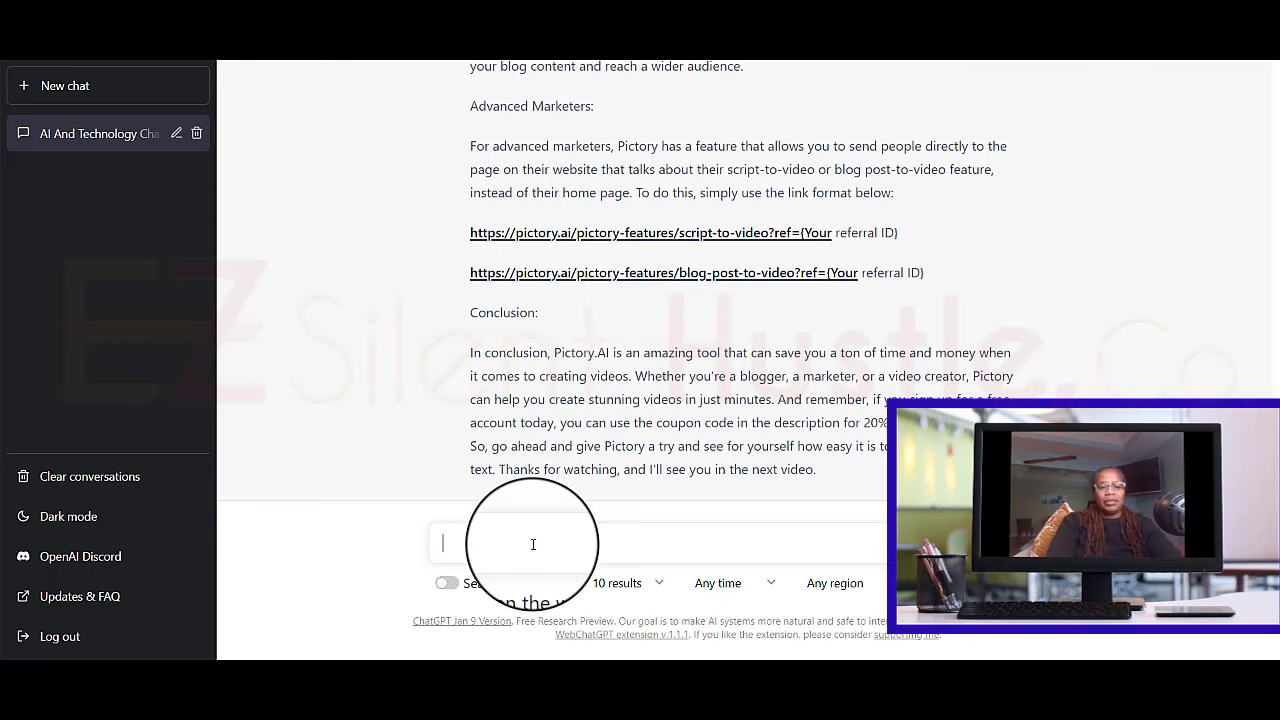
type("Can you give")
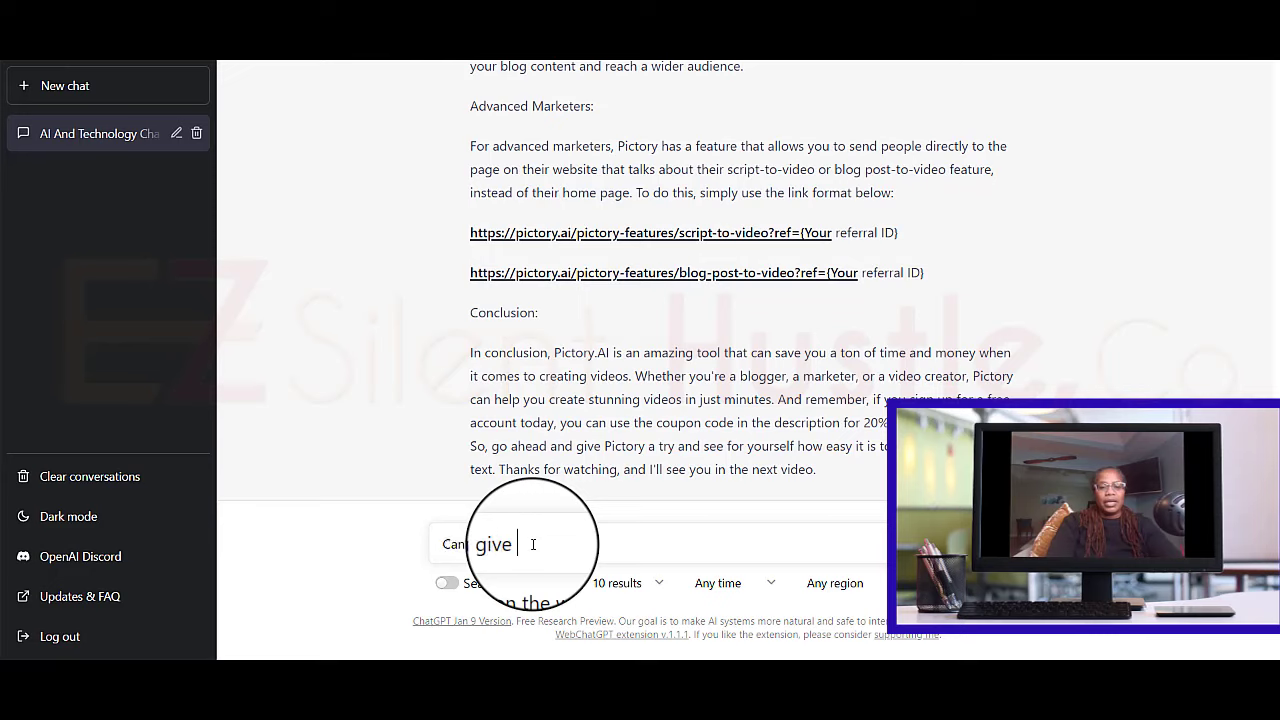
type("cript for chrome extension")
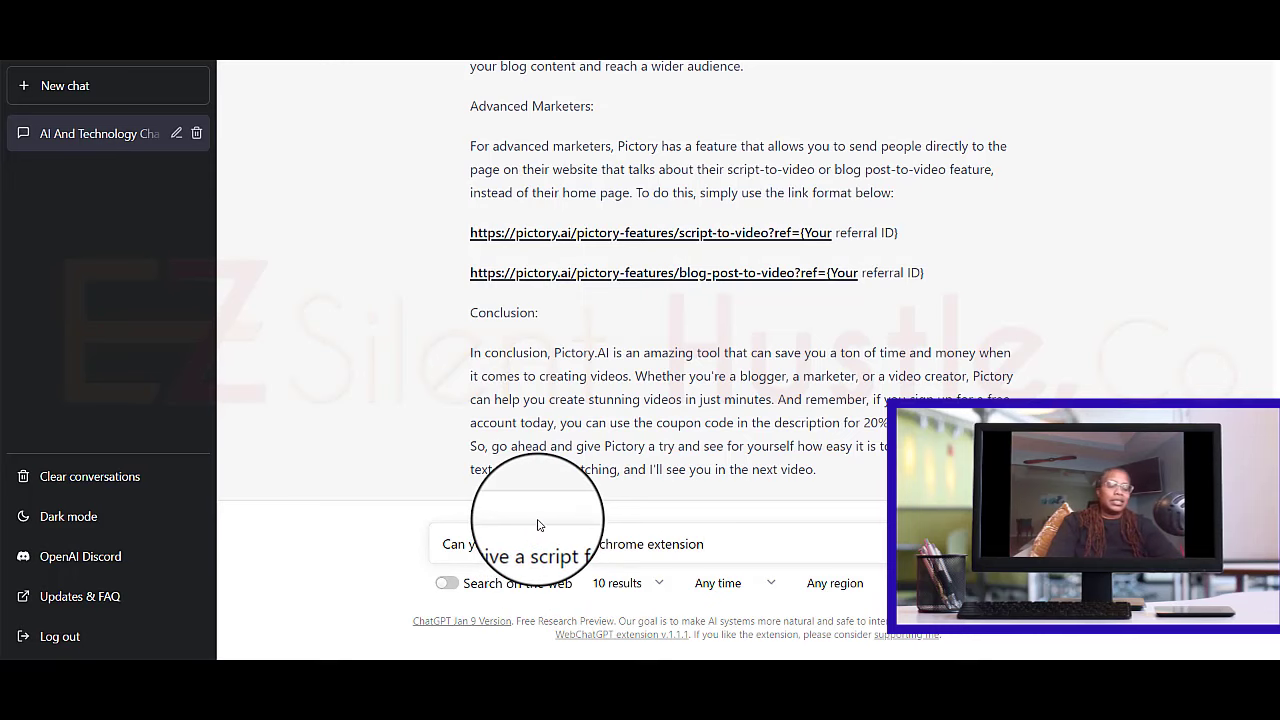
key("BackSpace")
key("BackSpace")
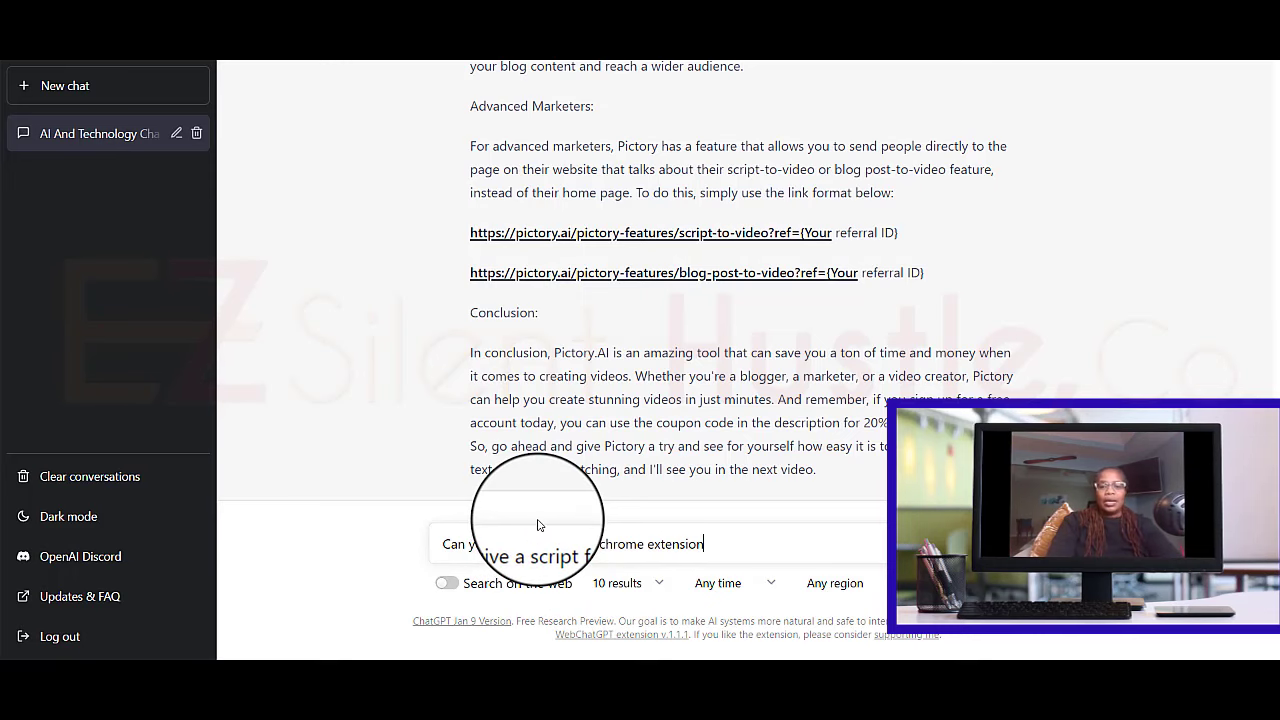
key("Return")
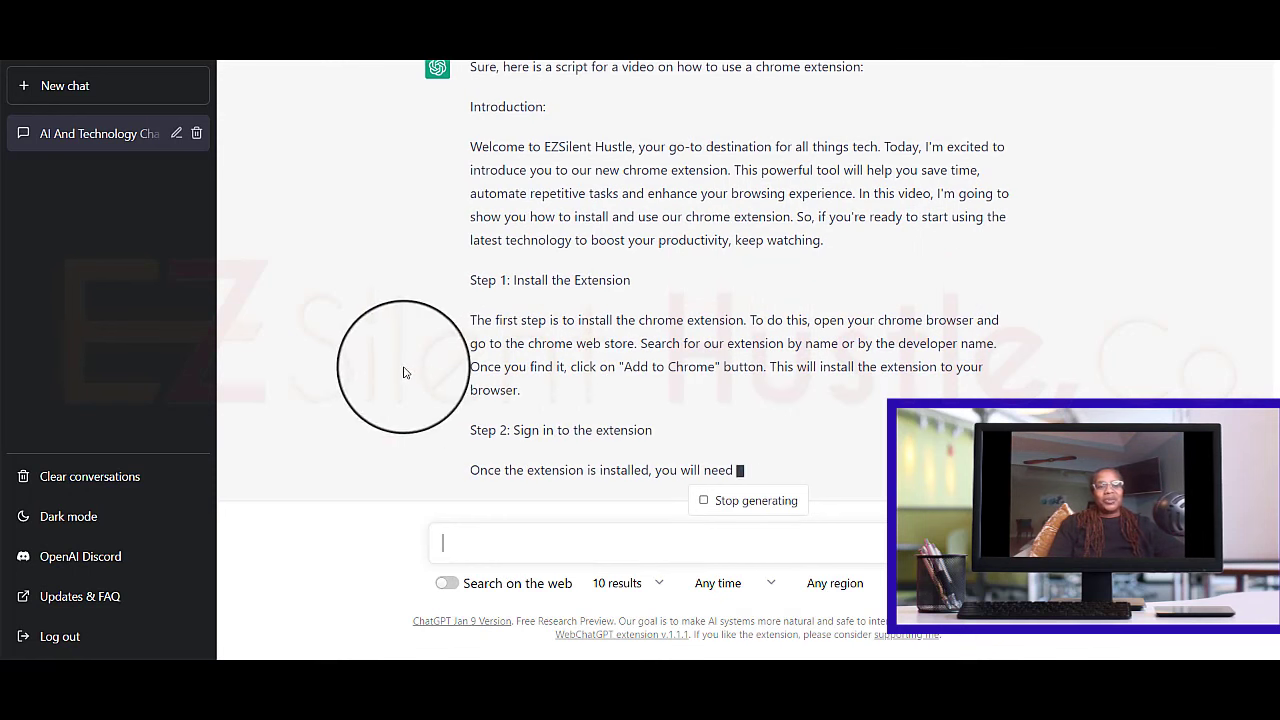
- Start a new chat, ask "Can you write me a script code on creating a google chrome extension" and review the generated code
left_click(105, 97)
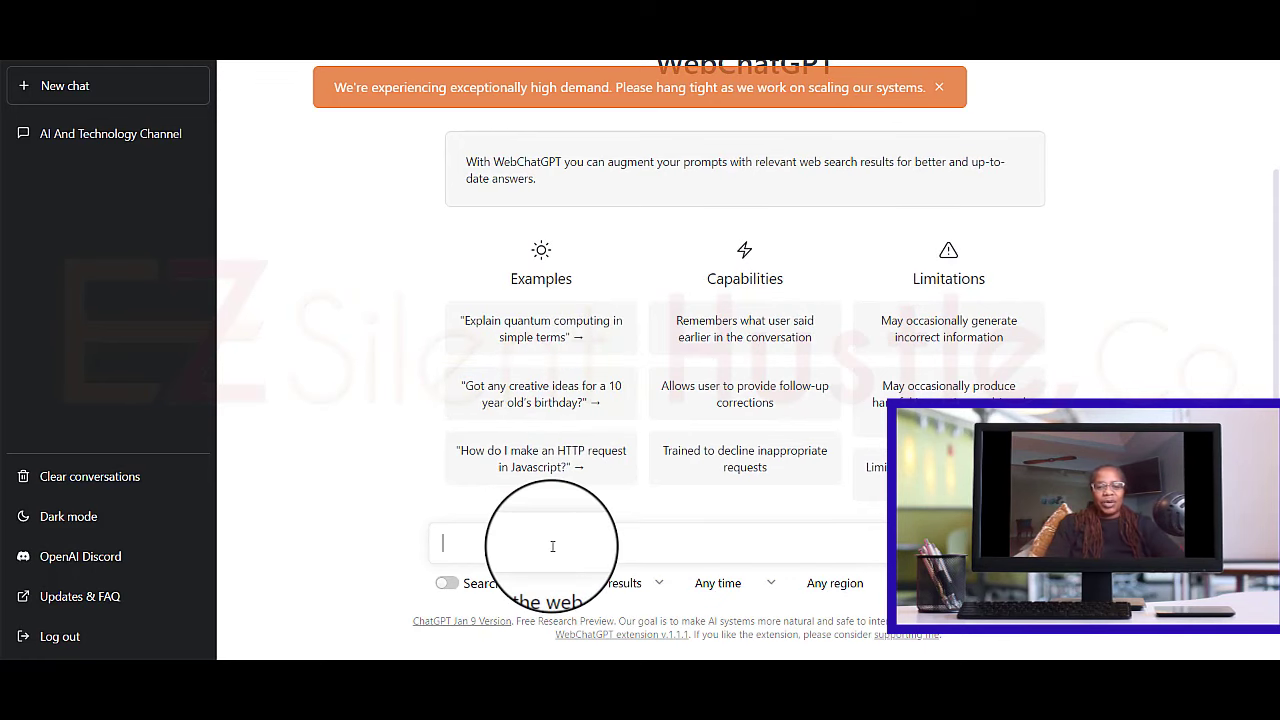
type("cr")
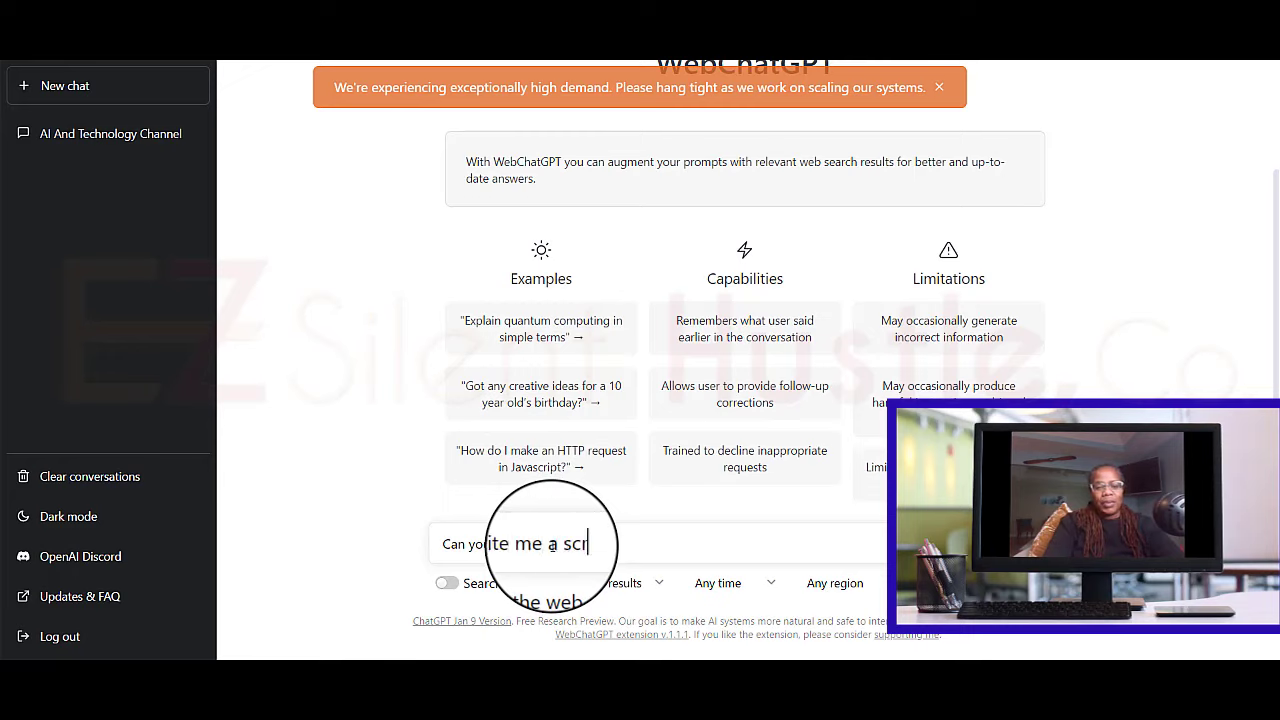
type("t")
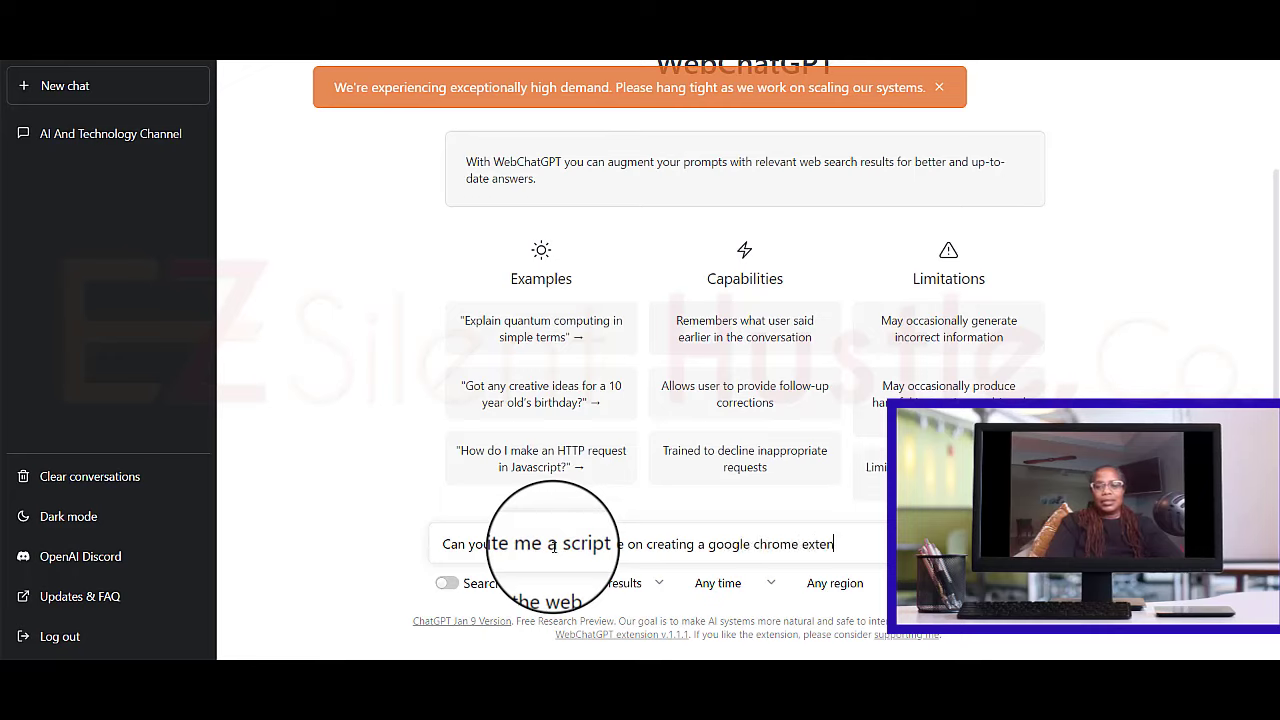
key("Return")
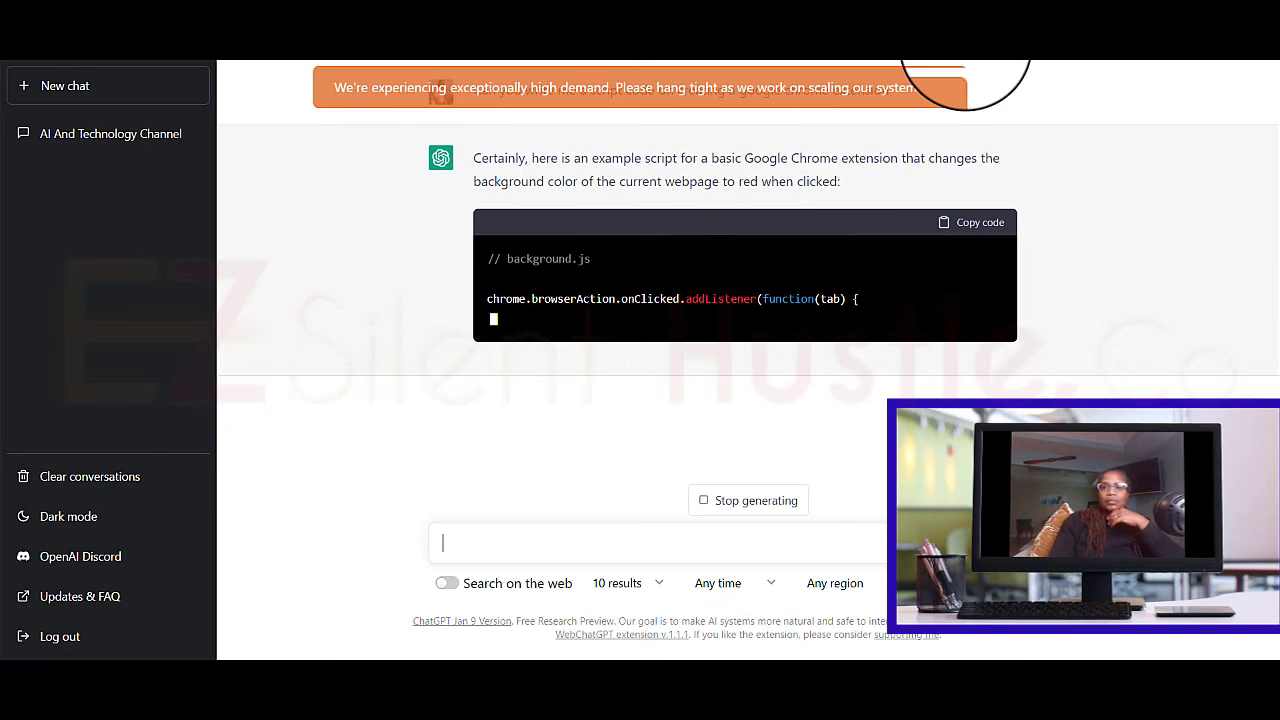
left_click(937, 89)
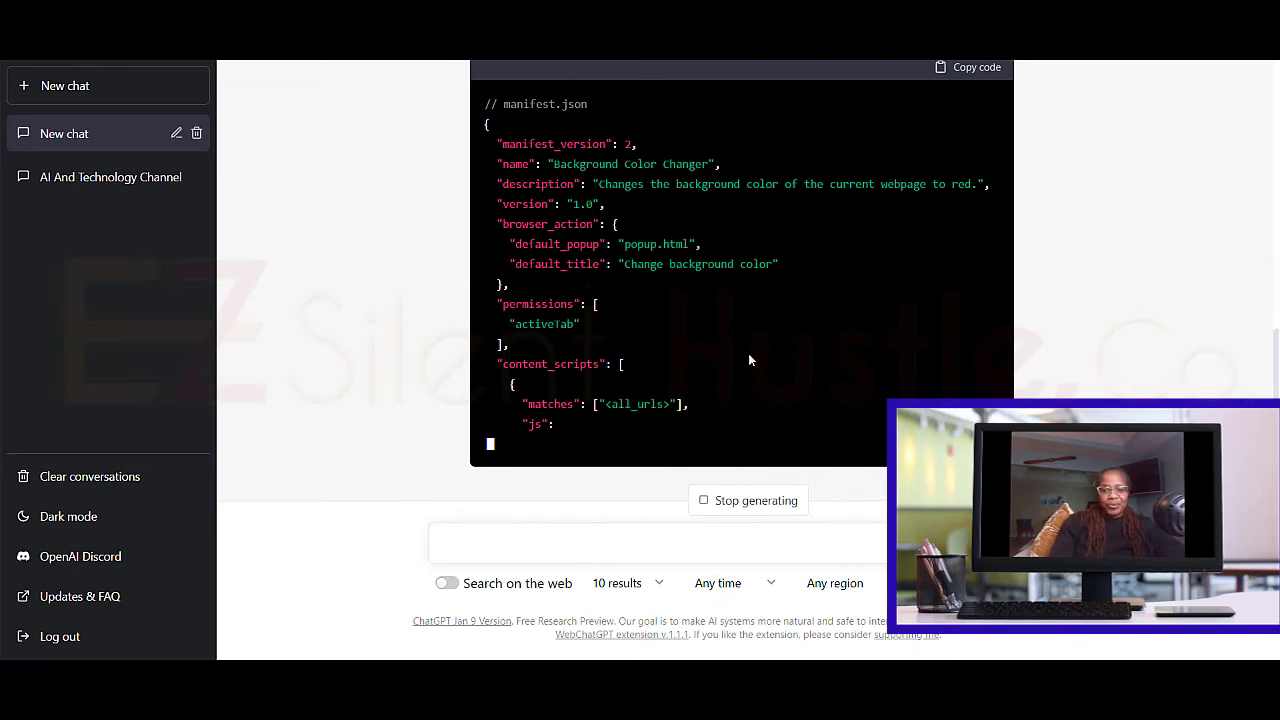
scroll(810, 335, "up", 5)
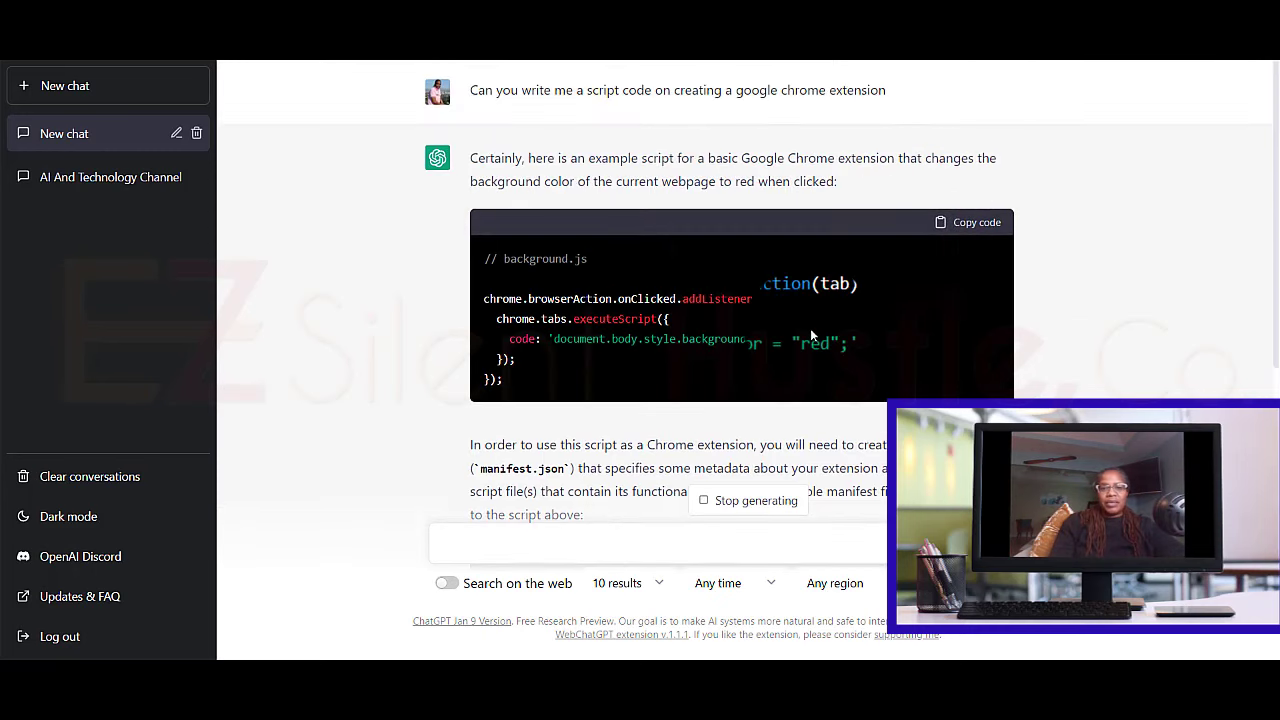
scroll(637, 429, "down", 2)
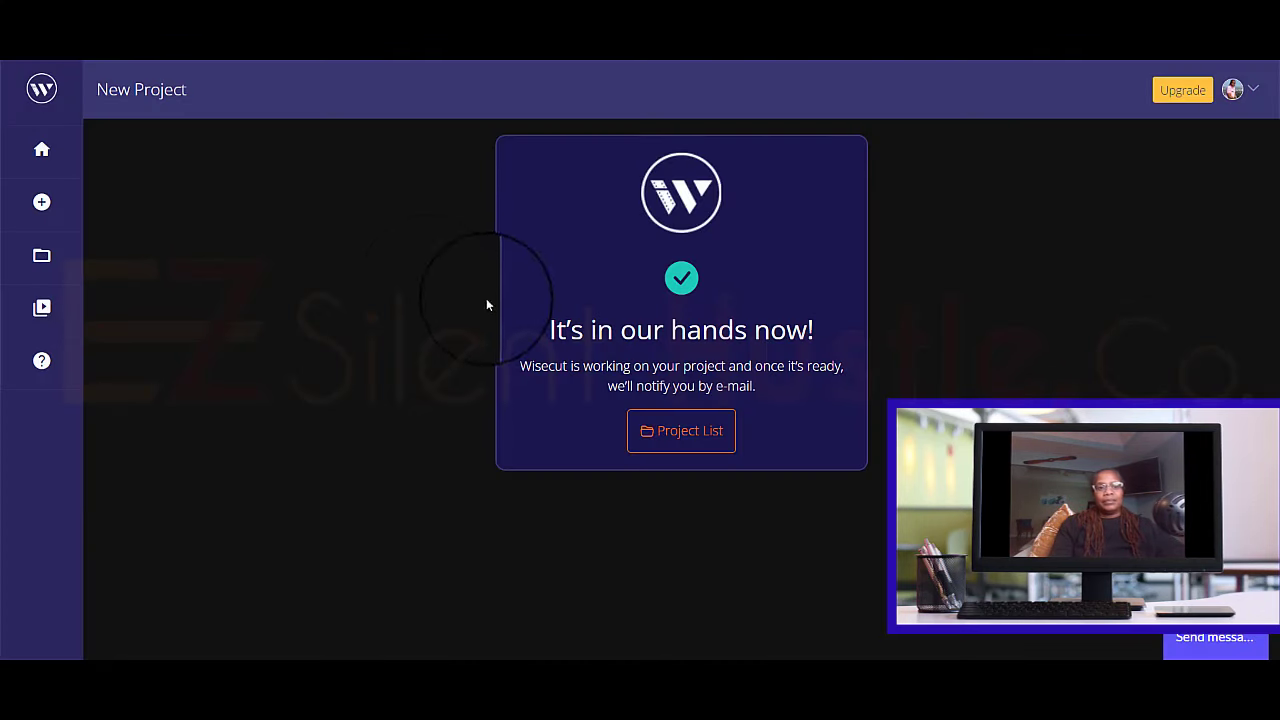
- Switch back to Wisecut and go to its home page
left_click(42, 151)
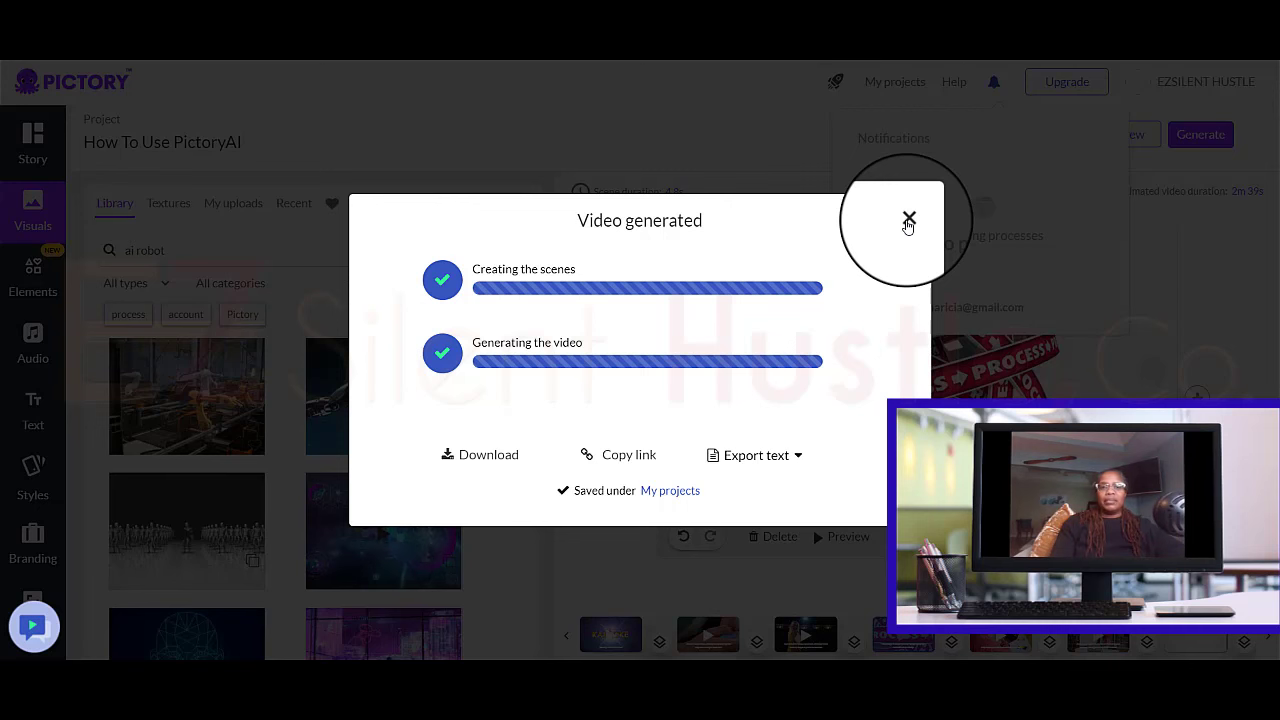
- In Pictory, close the generated-video dialog and answer the survey with "I am a solopreneur" and "Build & monetize YouTube channel"
left_click(908, 220)
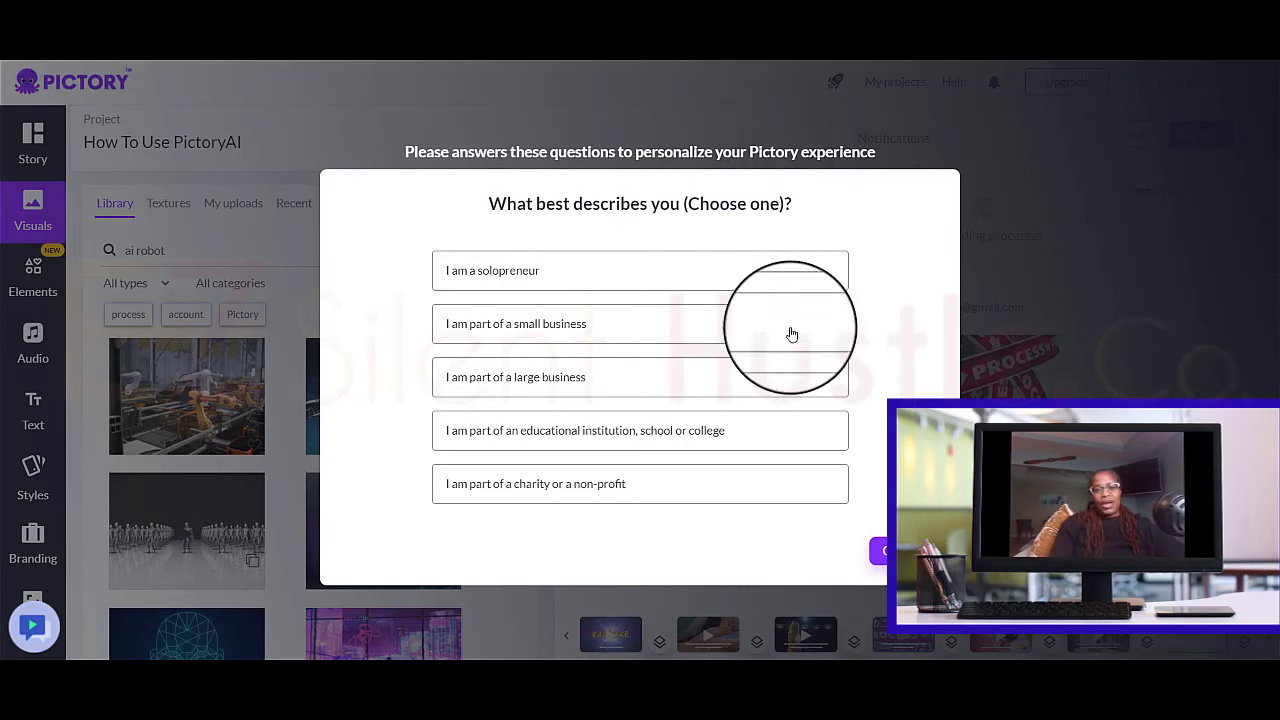
left_click(666, 284)
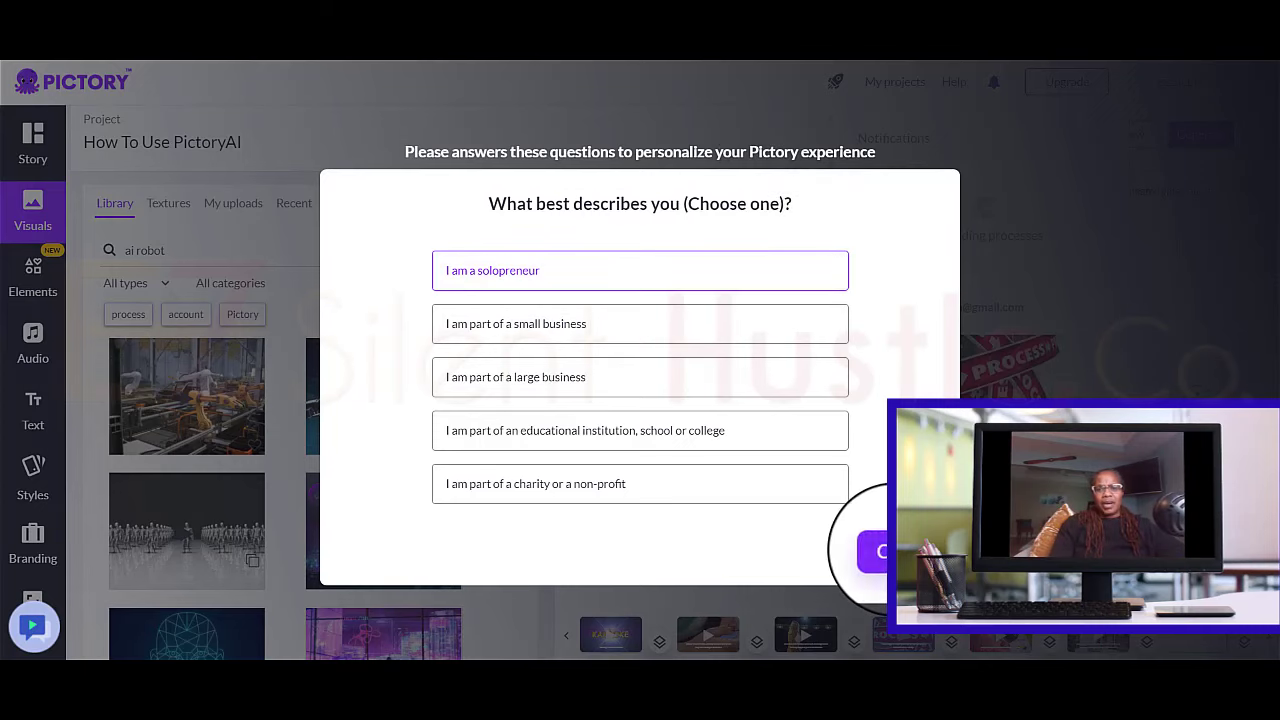
left_click(878, 550)
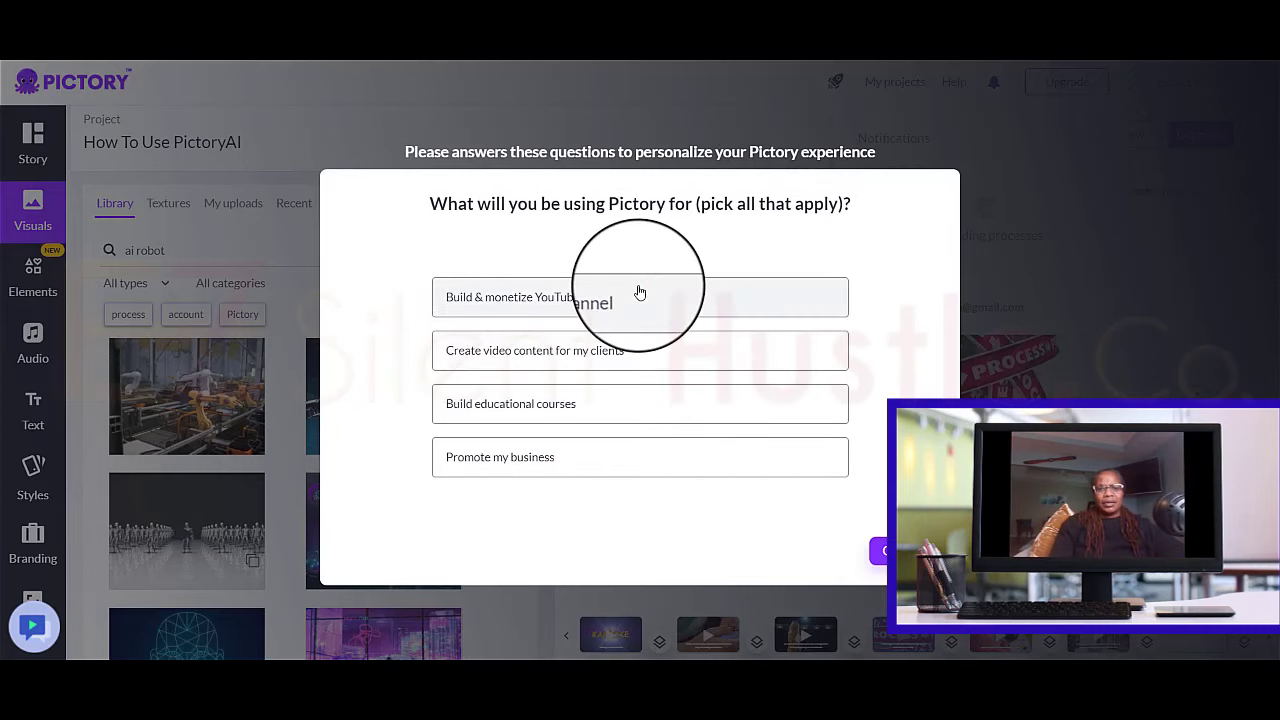
left_click(646, 306)
left_click(878, 550)
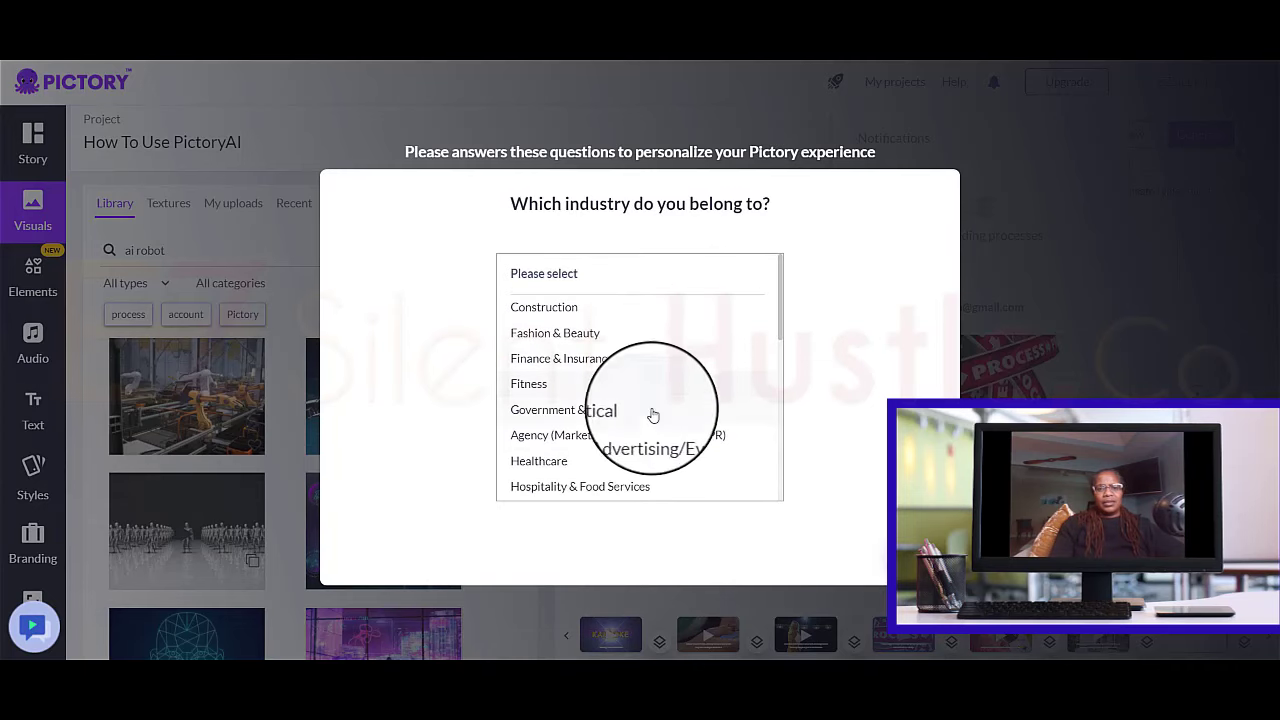
- Choose Coaching/Training as the industry and finish the personalization survey
scroll(660, 476, "down", 1)
scroll(660, 476, "down", 3)
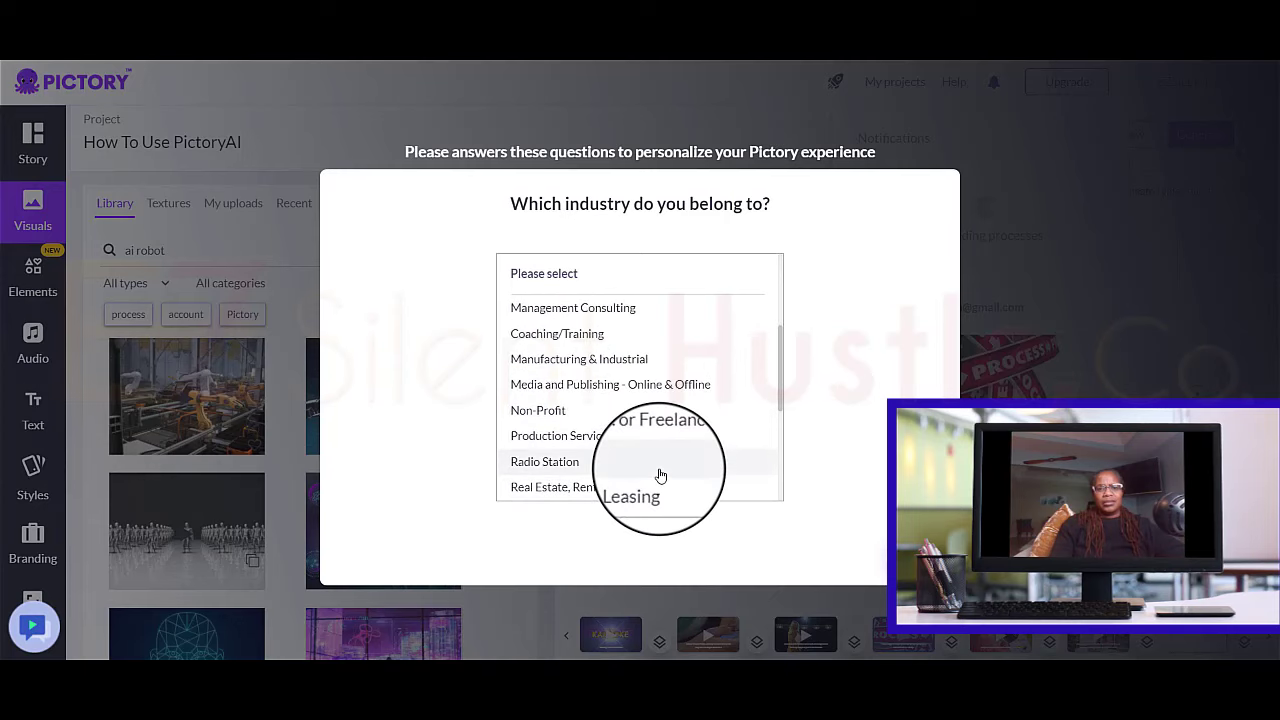
scroll(660, 476, "down", 1)
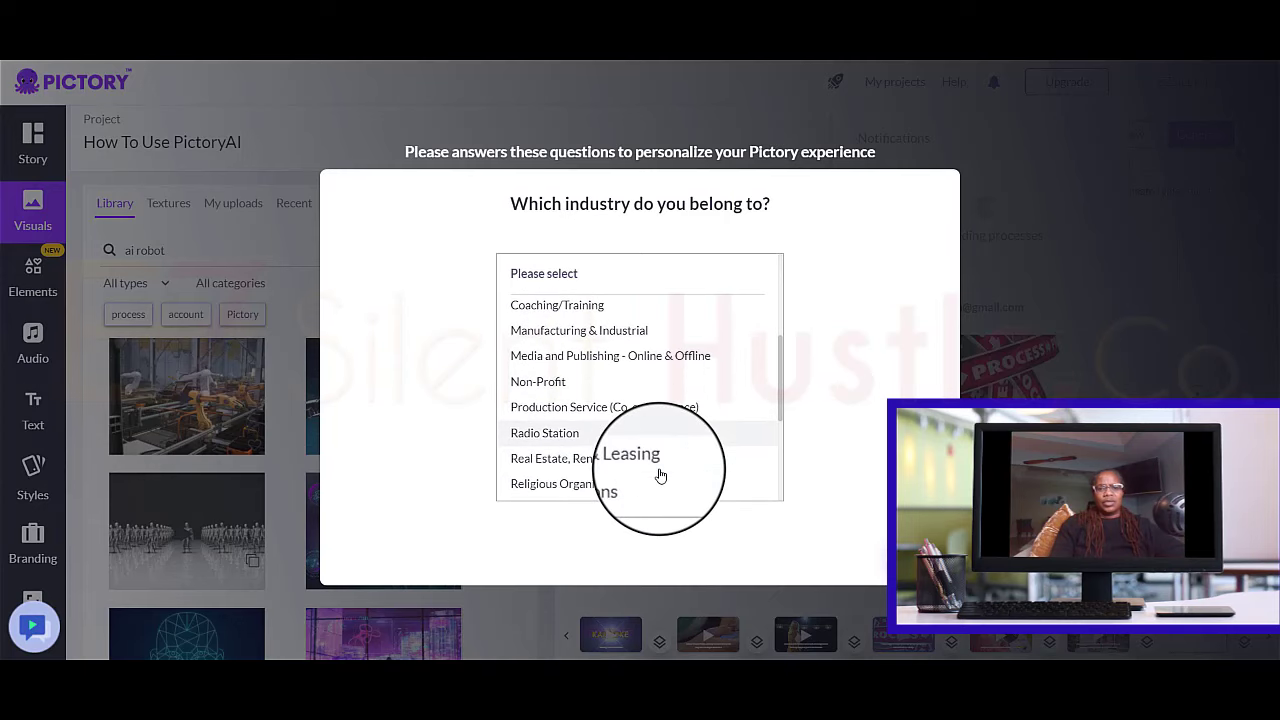
left_click(606, 306)
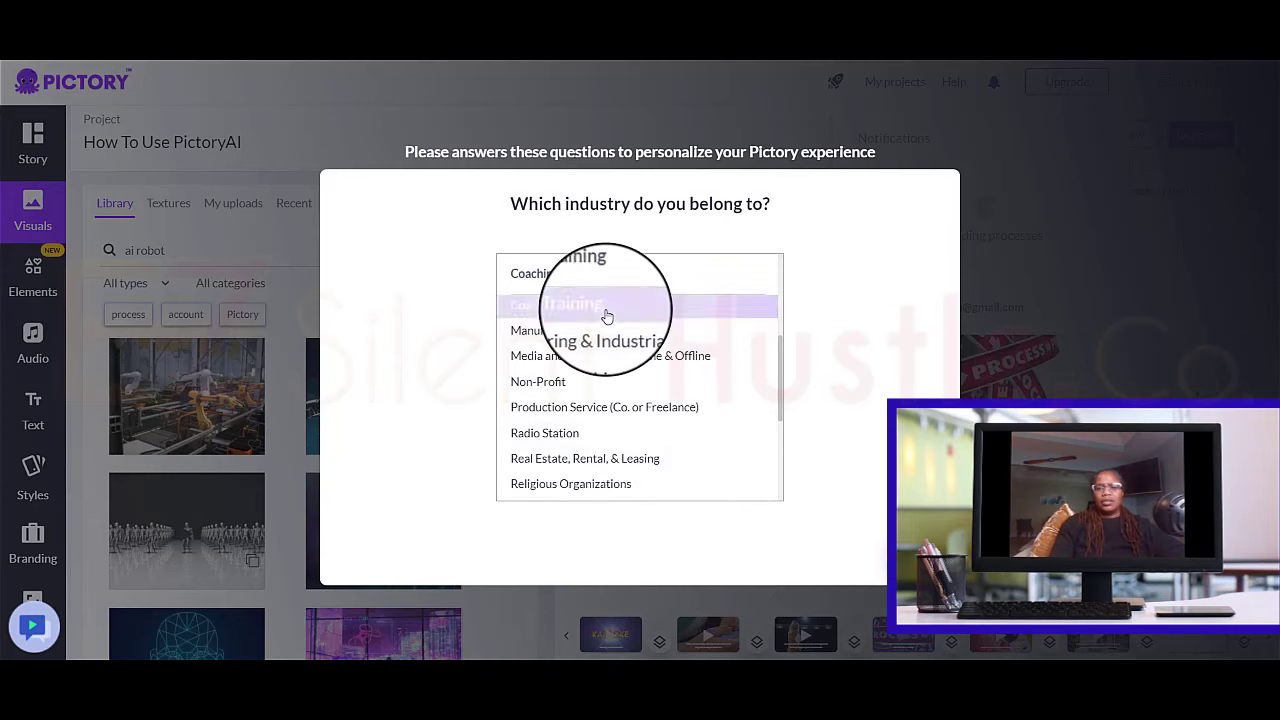
left_click(893, 547)
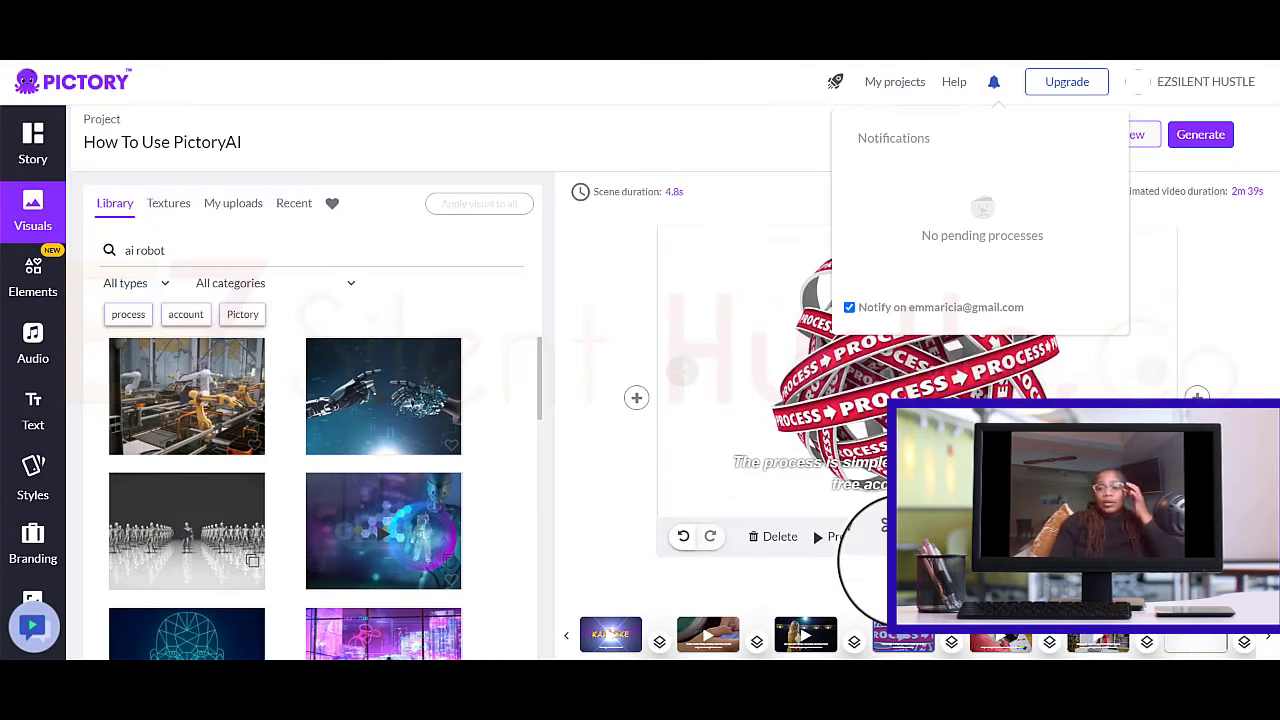
- Turn off e-mail notifications for pending Pictory processes
left_click(849, 309)
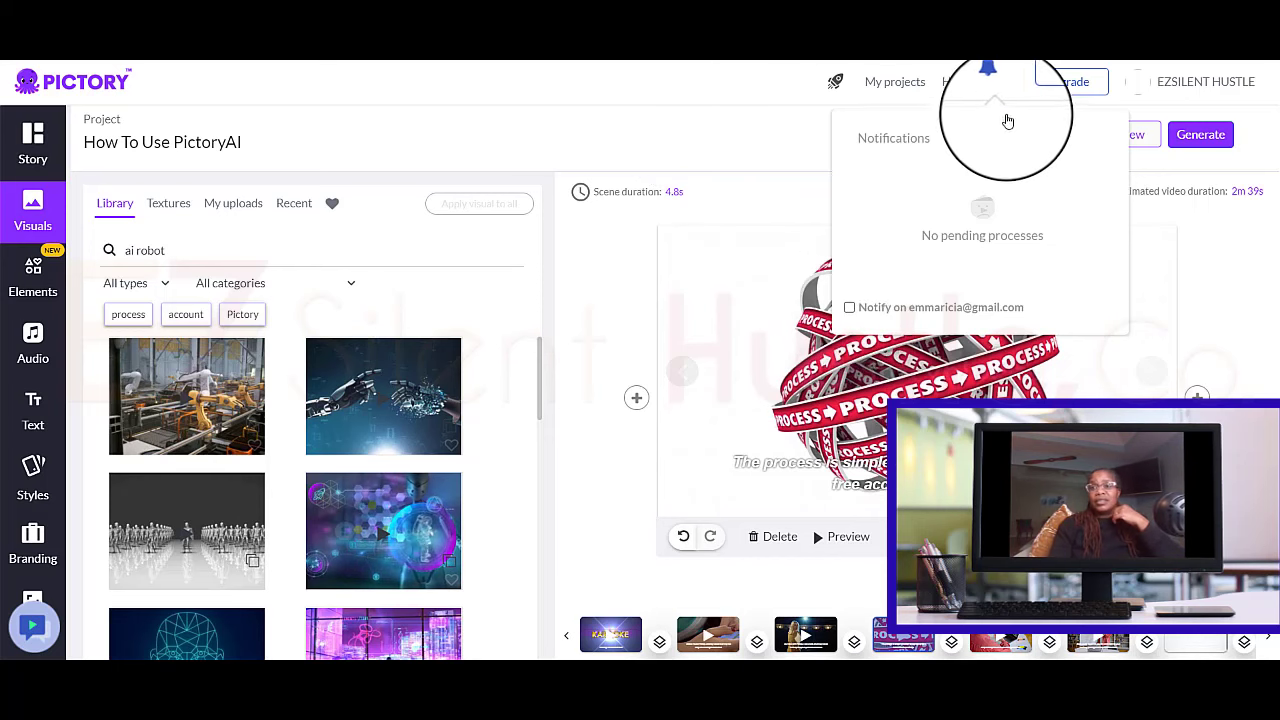
- Look over the story scenes and the visuals library of the How To Use PictoryAI project, then leave the project
left_click(40, 155)
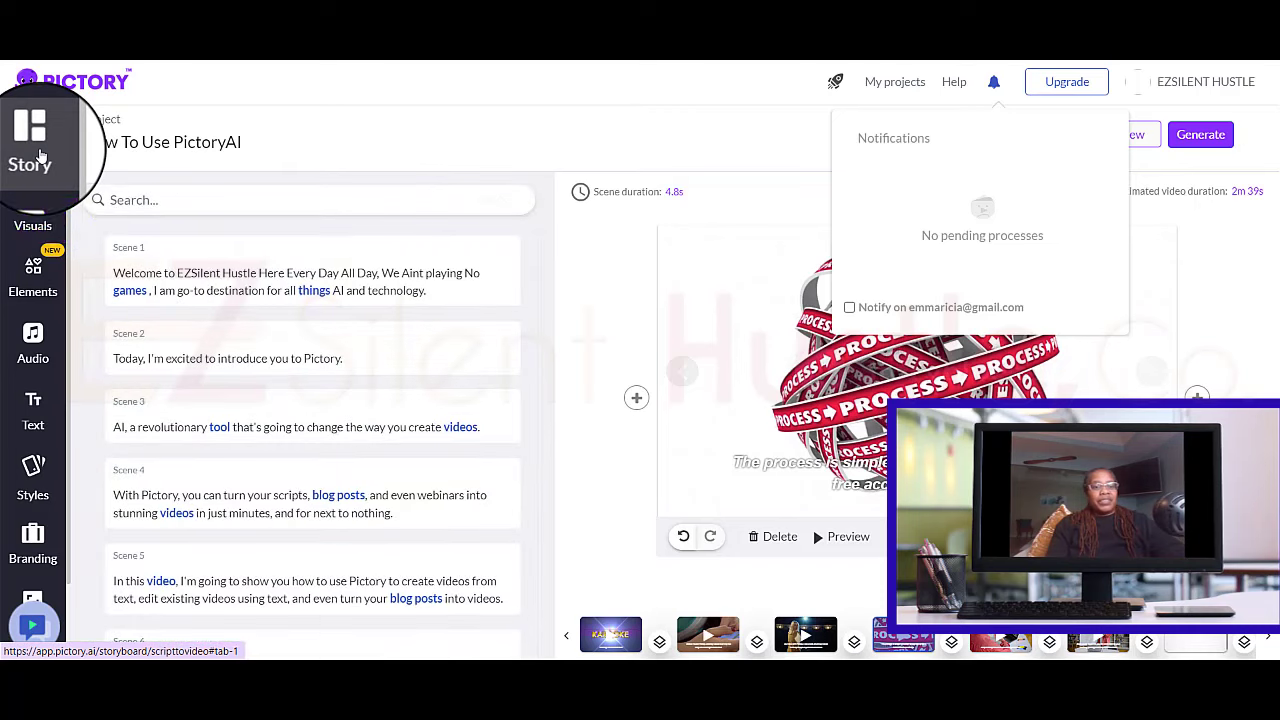
left_click(31, 215)
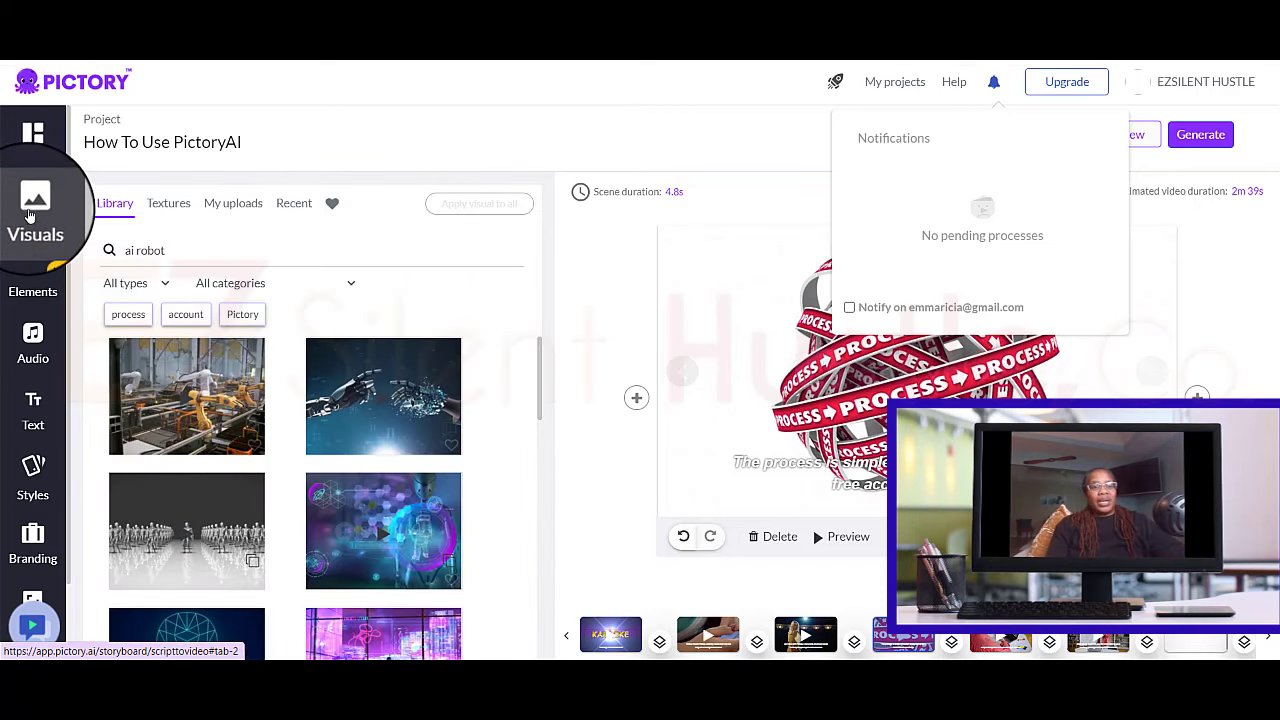
left_click(71, 90)
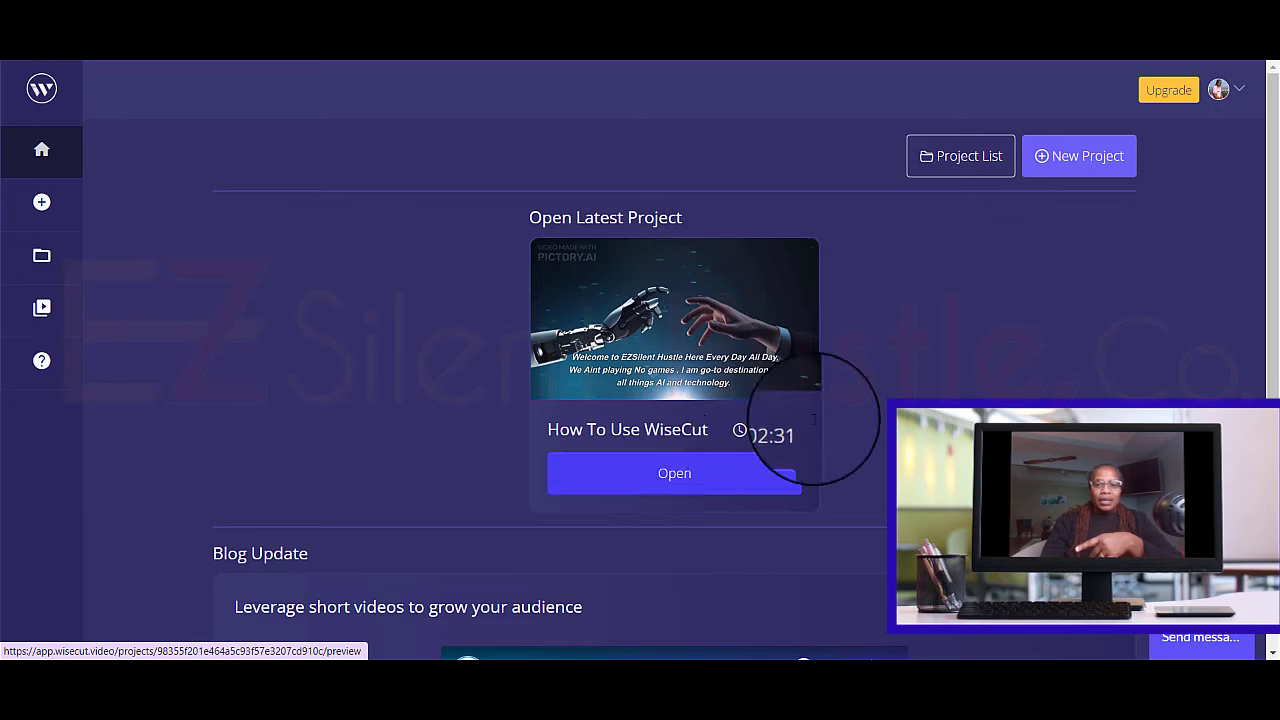
- Switch to Wisecut, open the How To Use WiseCut project for editing, and look over its first storyboard scenes
left_click(714, 481)
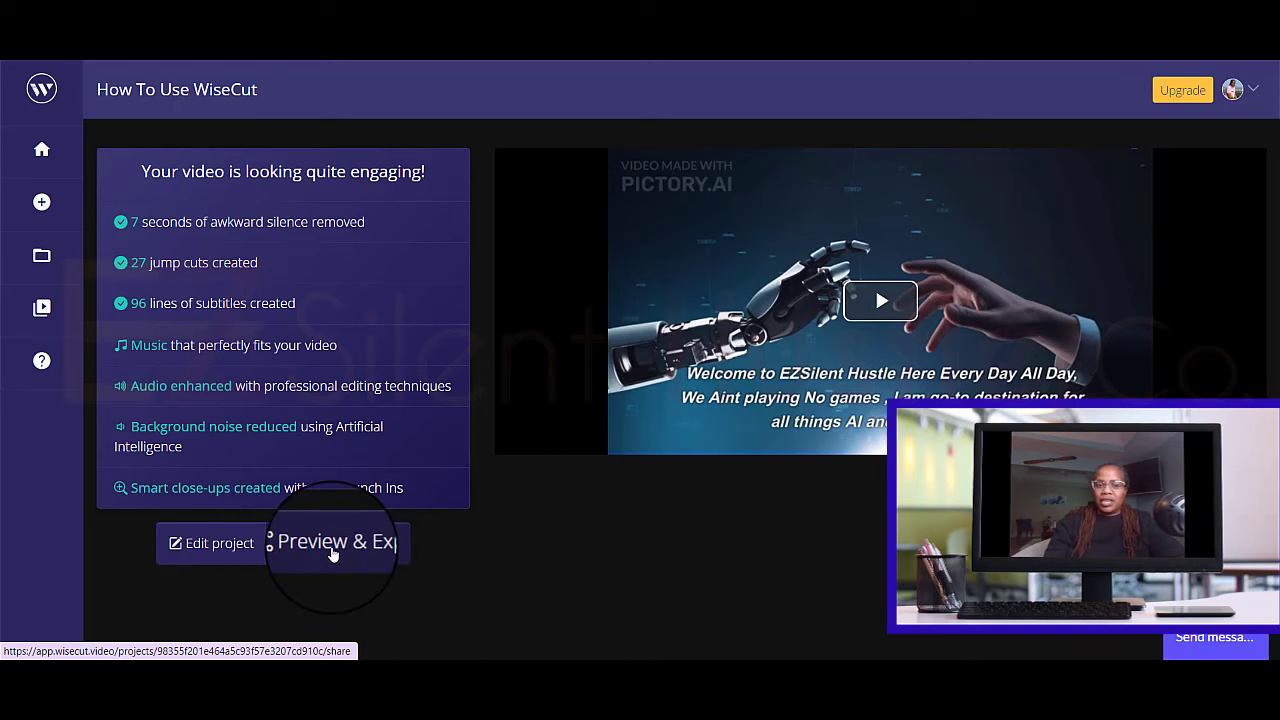
left_click(215, 545)
scroll(991, 362, "down", 1)
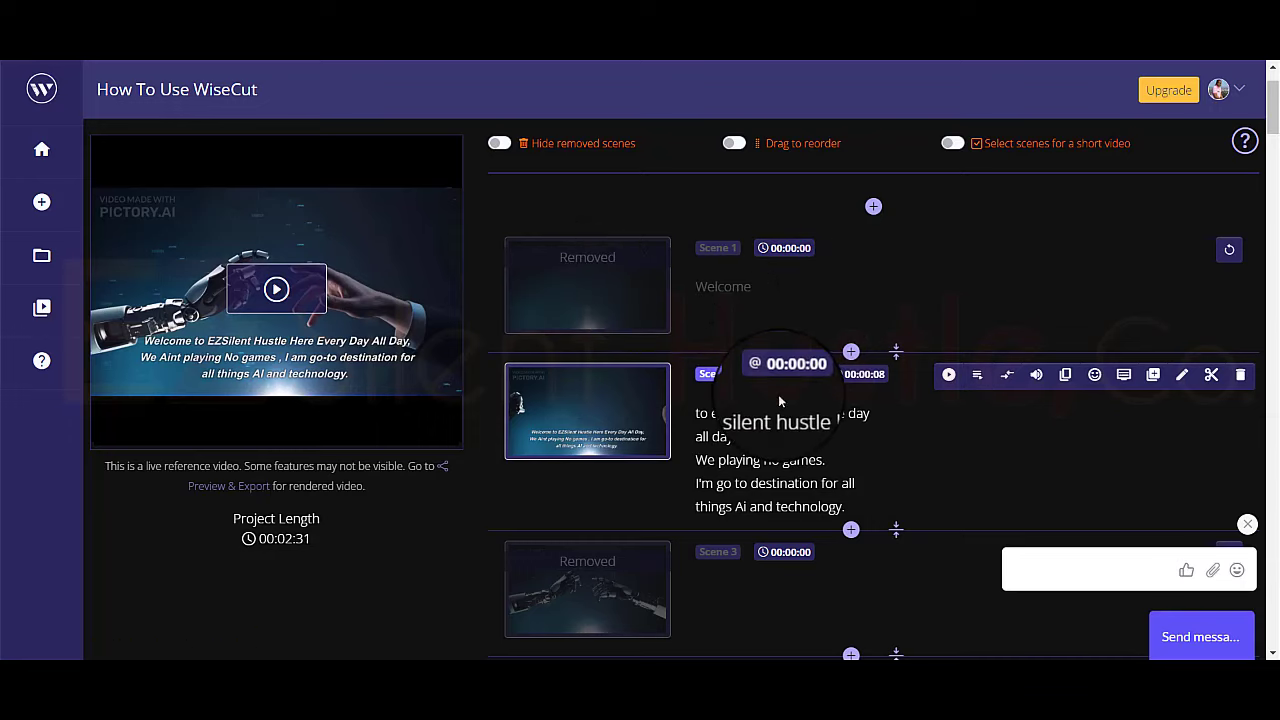
scroll(778, 394, "down", 3)
scroll(675, 341, "down", 2)
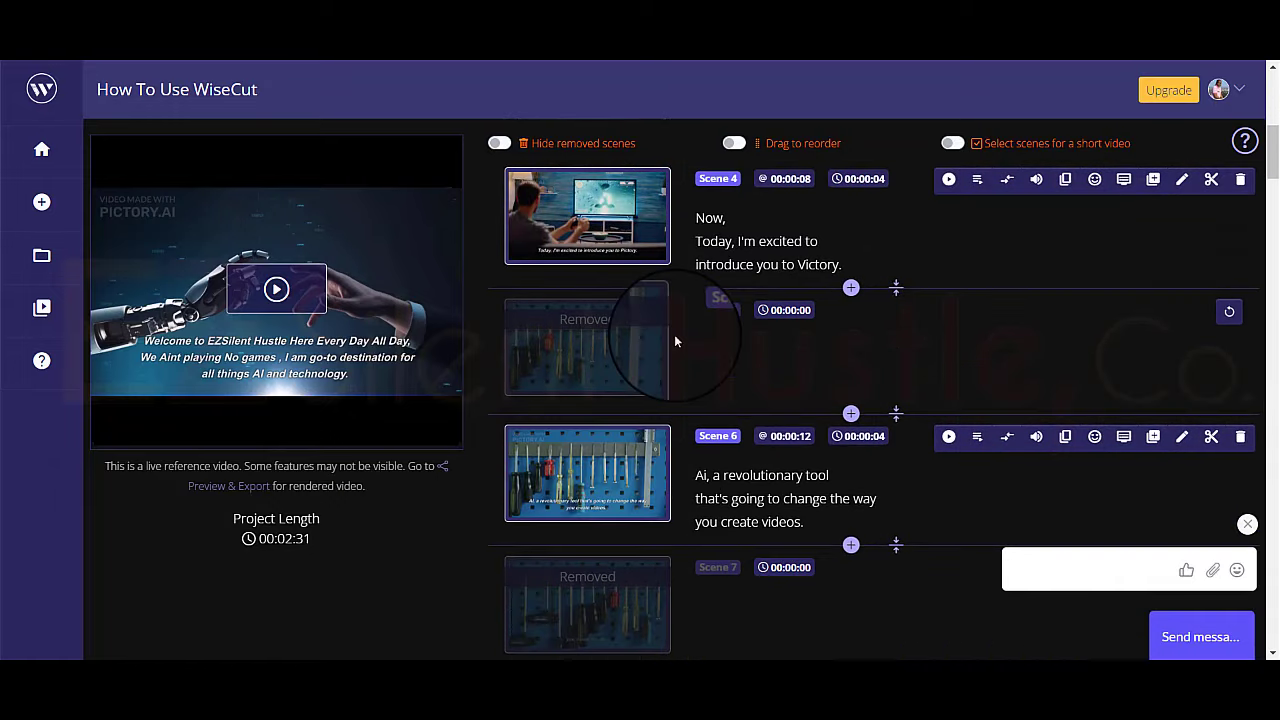
scroll(618, 339, "up", 5)
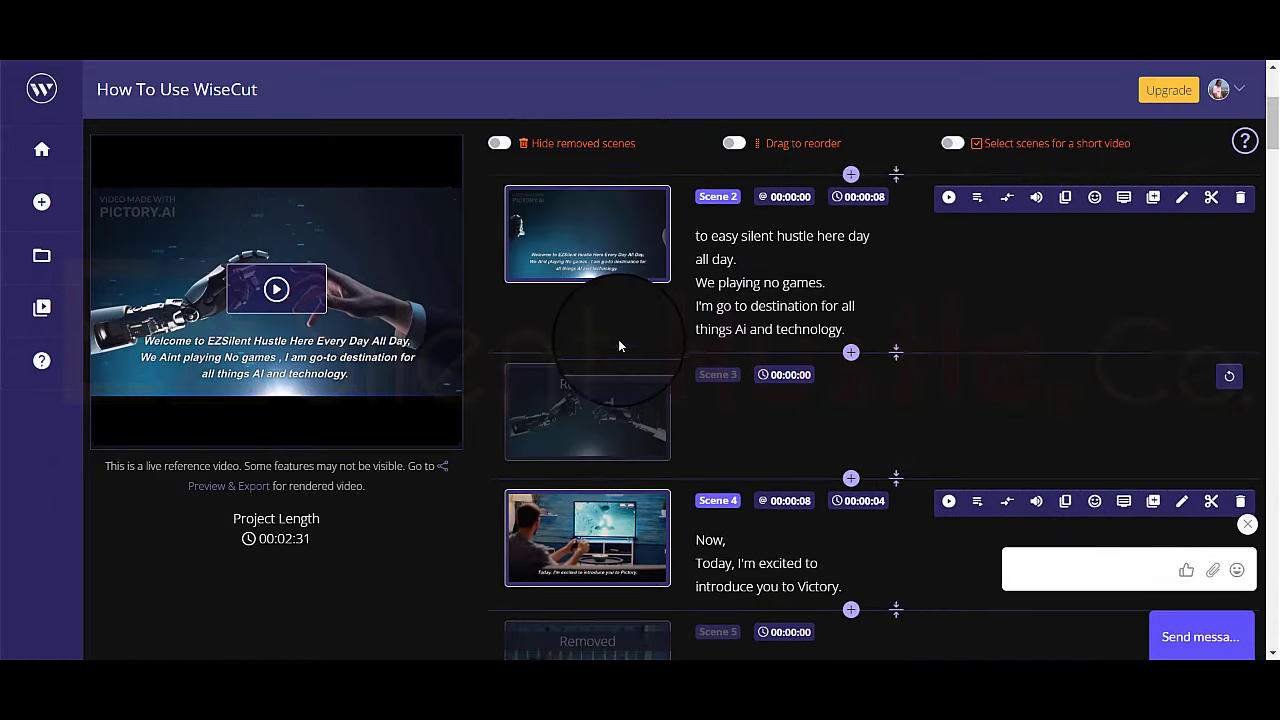
scroll(618, 339, "down", 10)
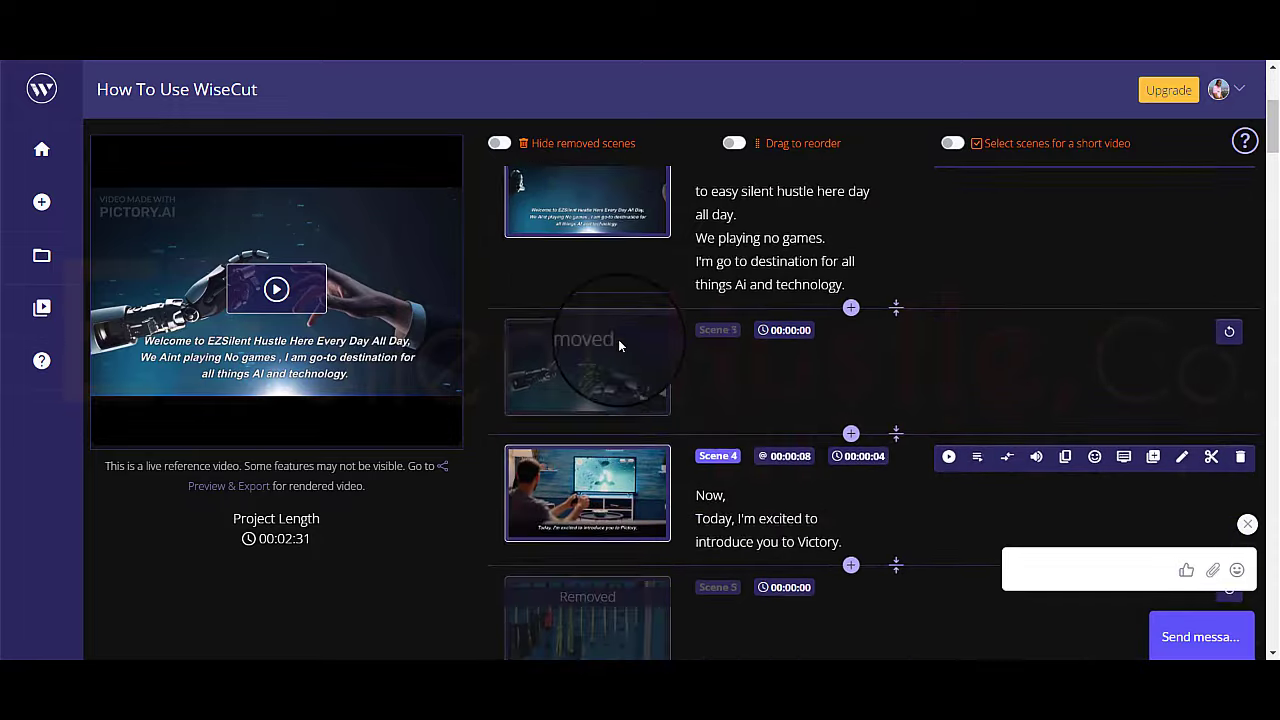
scroll(619, 345, "up", 10)
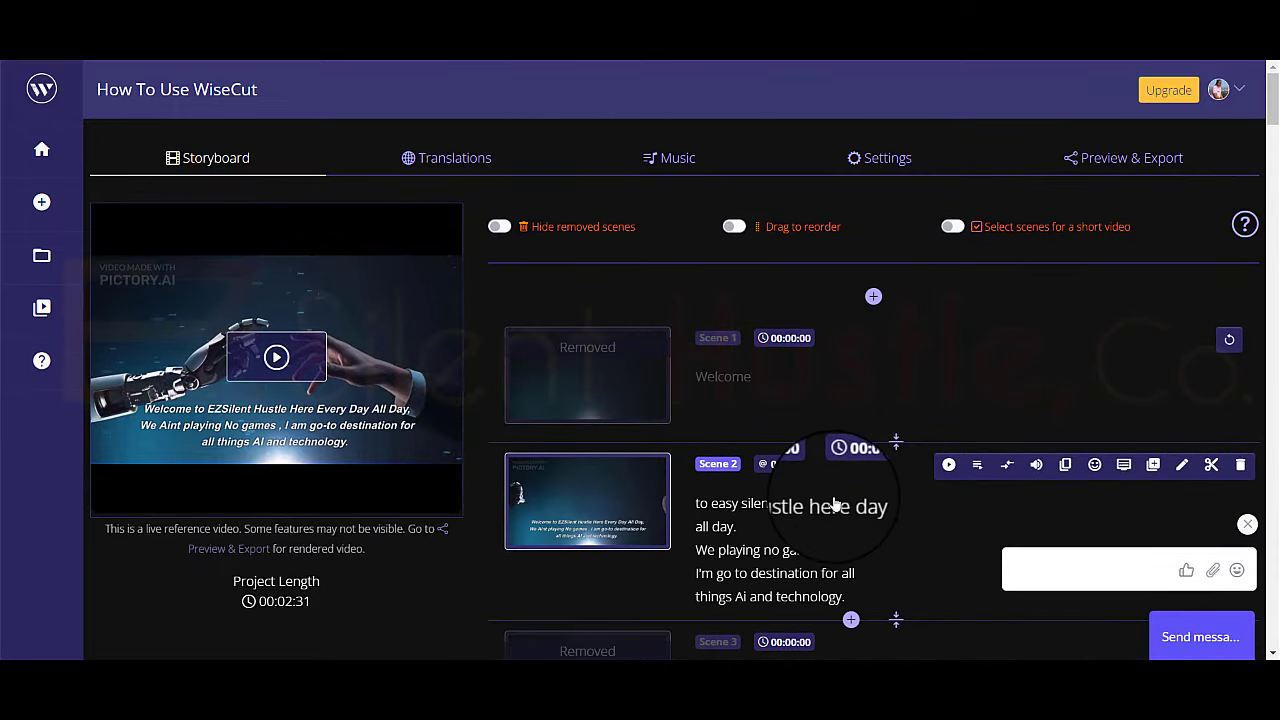
- Play Scene 2 and Scene 4 from the storyboard to review them
scroll(840, 455, "down", 2)
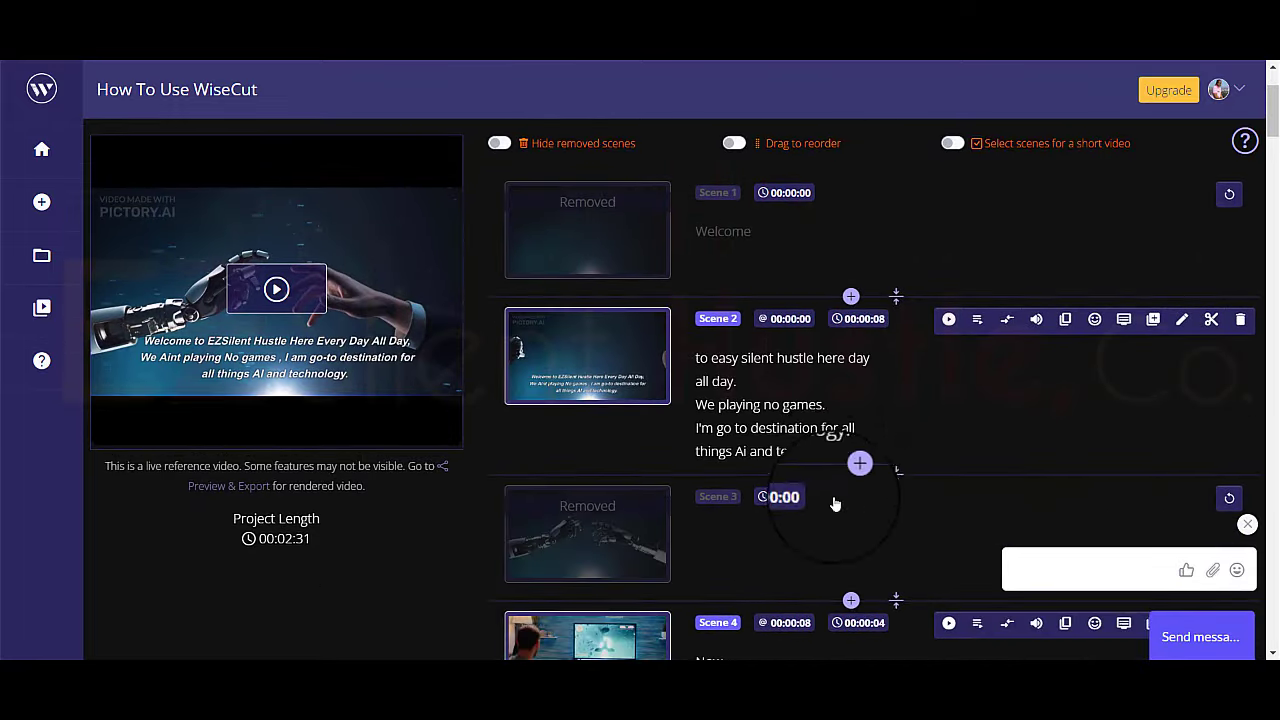
left_click(949, 319)
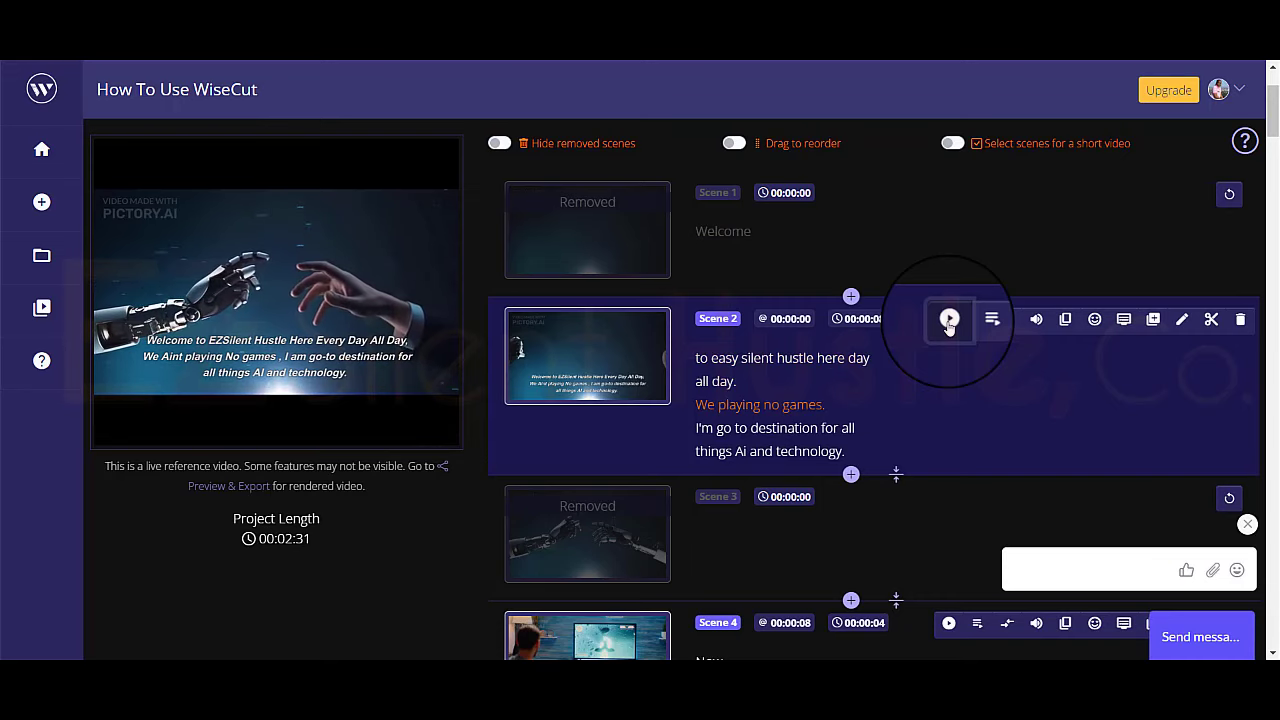
left_click(949, 320)
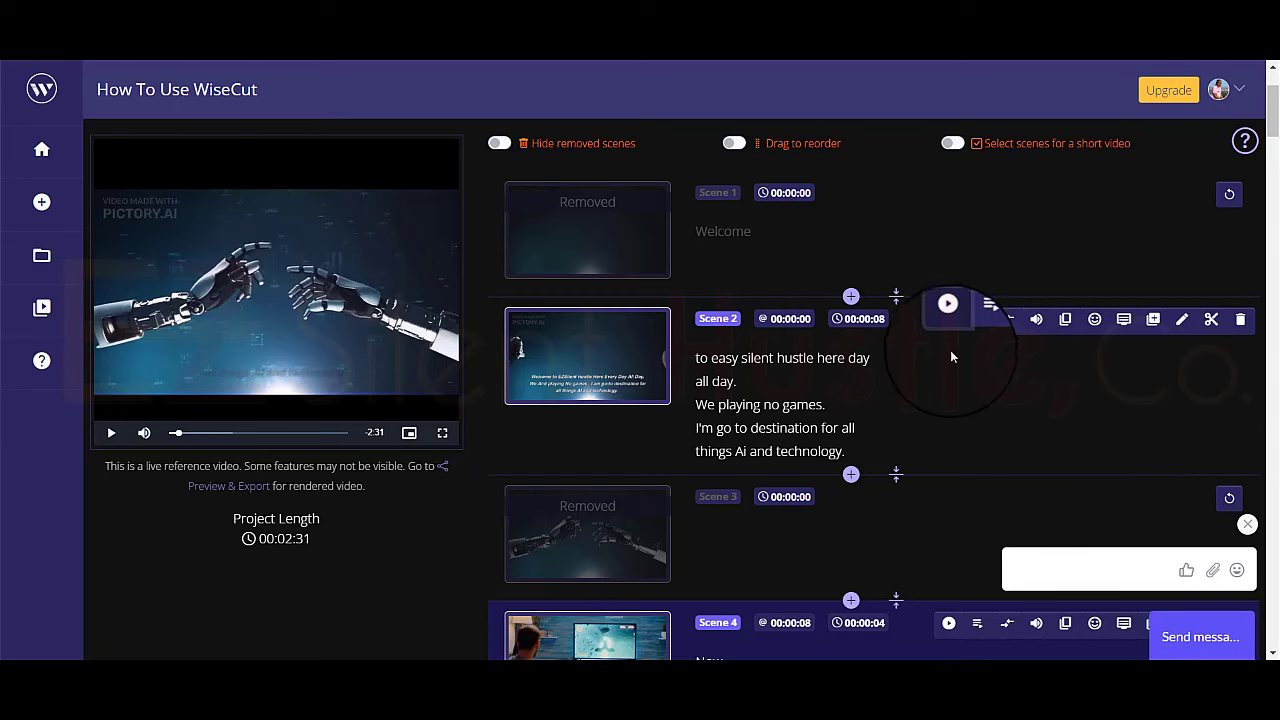
scroll(960, 376, "down", 1)
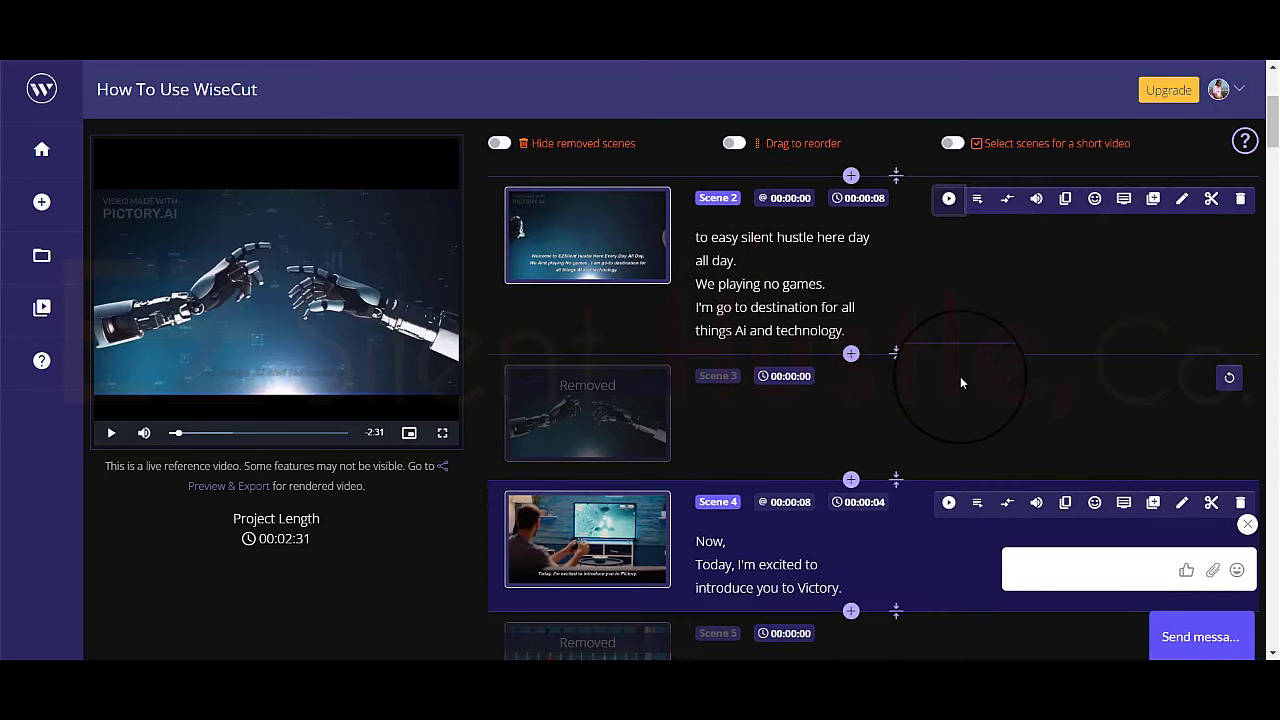
left_click(949, 502)
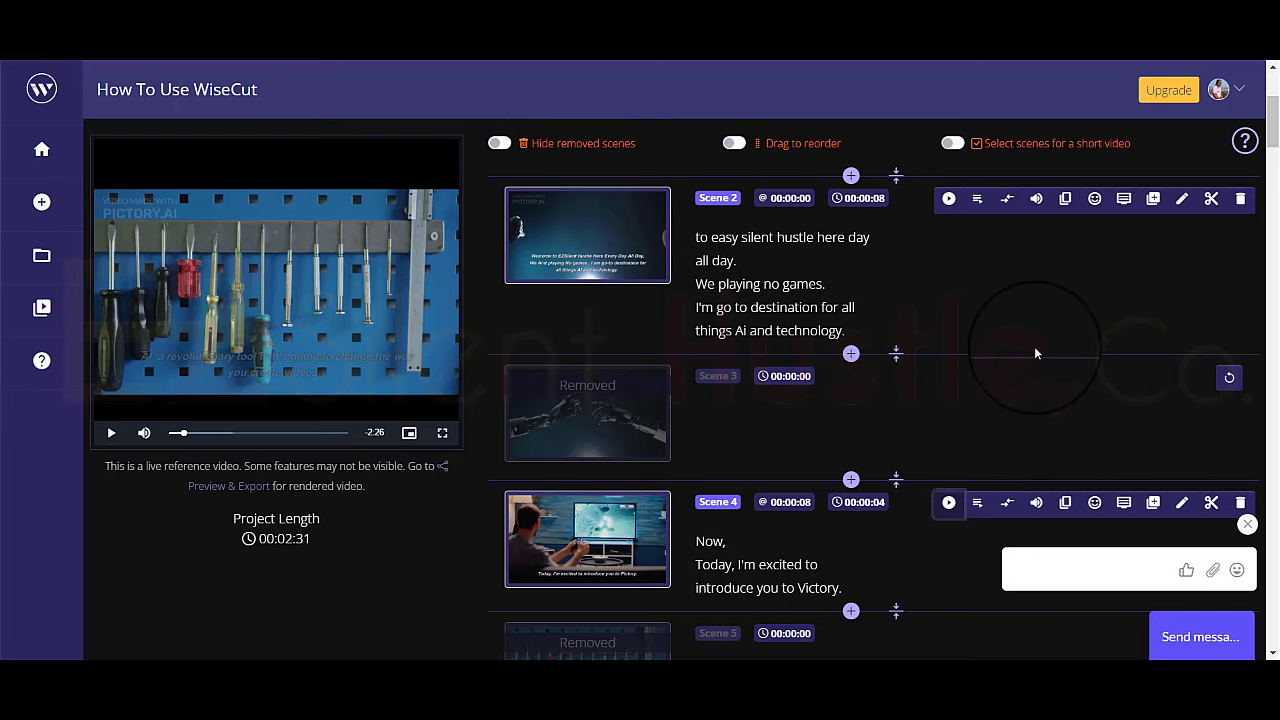
- Inspect Scene 2's start and end adjustment, play the video onward from that scene, and pause it
scroll(1034, 340, "up", 2)
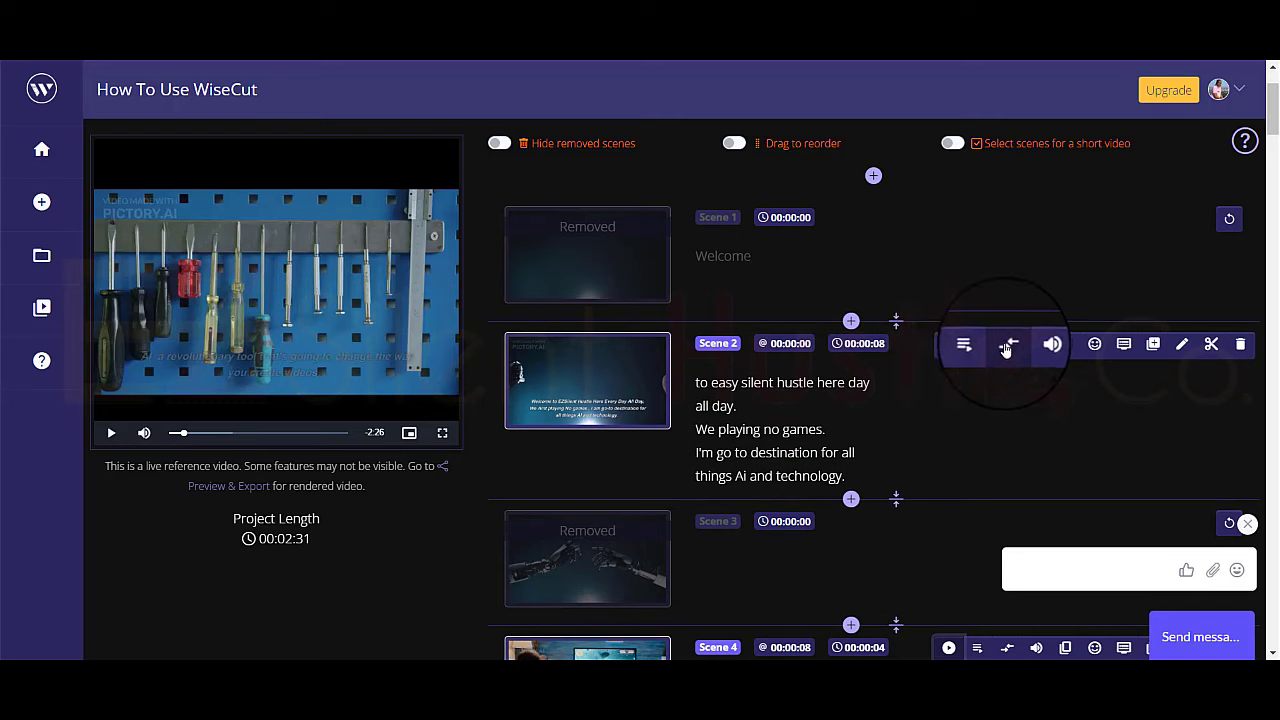
left_click(1007, 348)
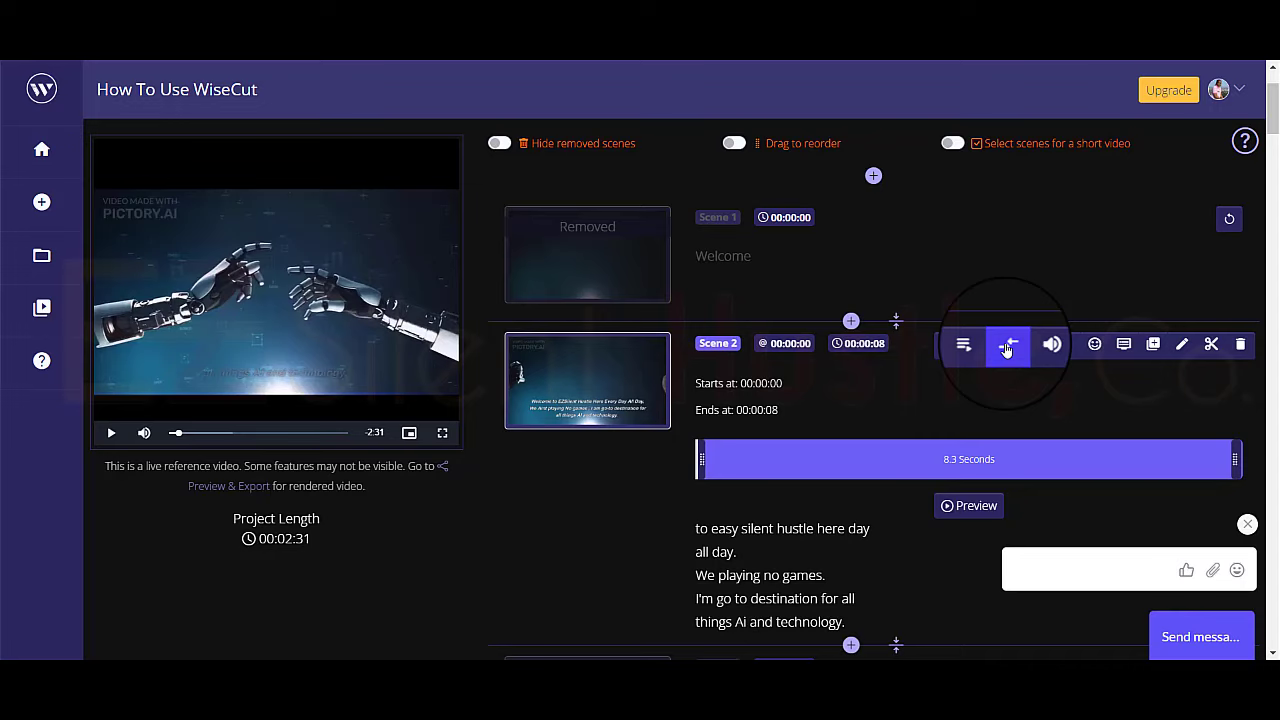
left_click(980, 347)
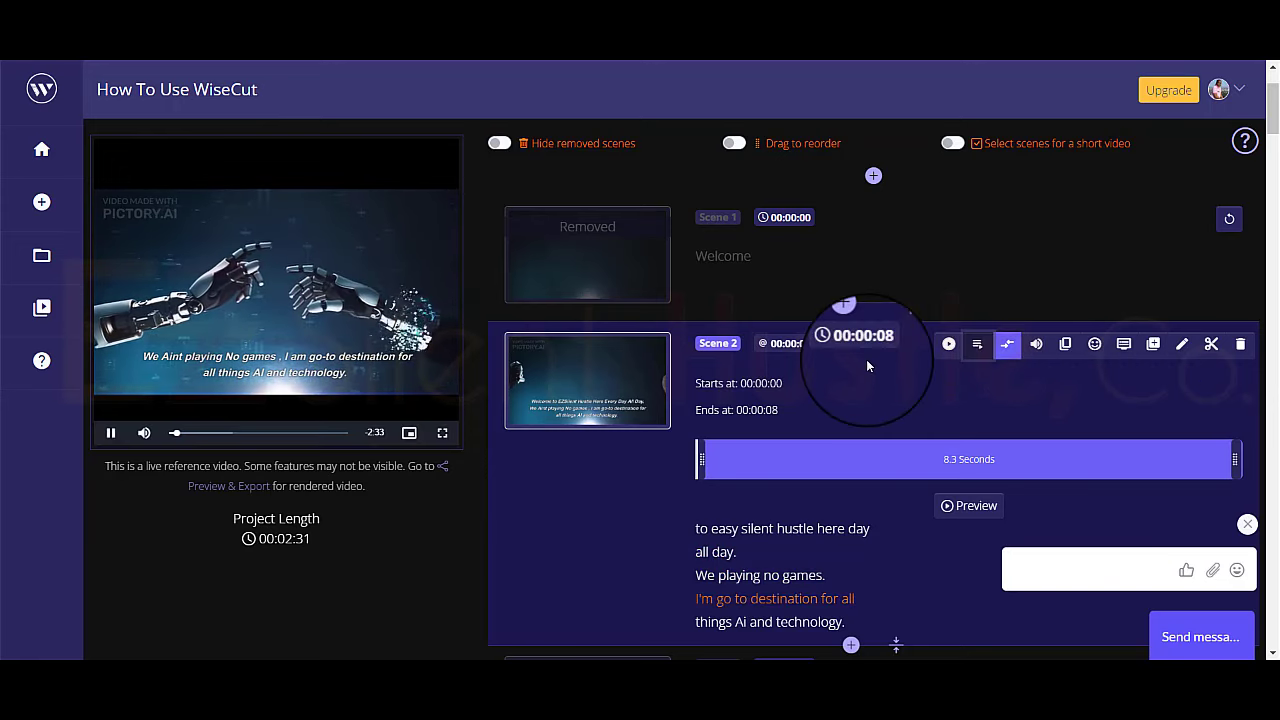
left_click(1007, 345)
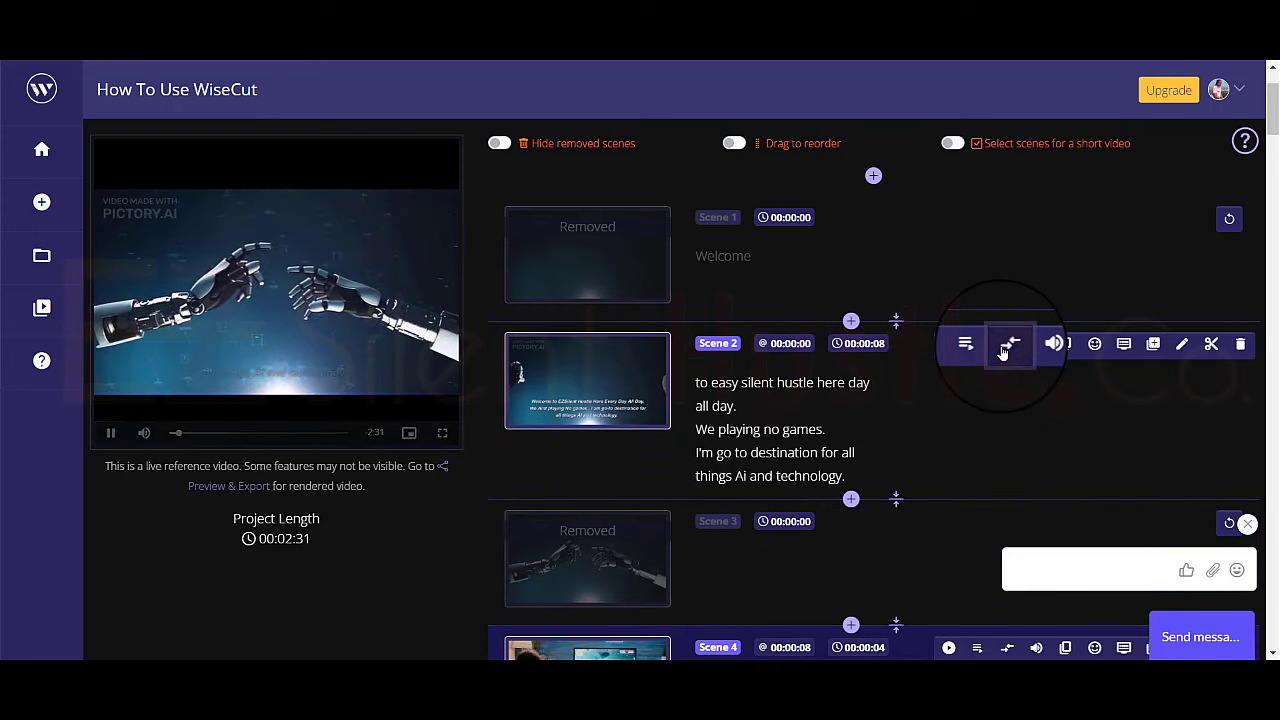
scroll(918, 346, "down", 5)
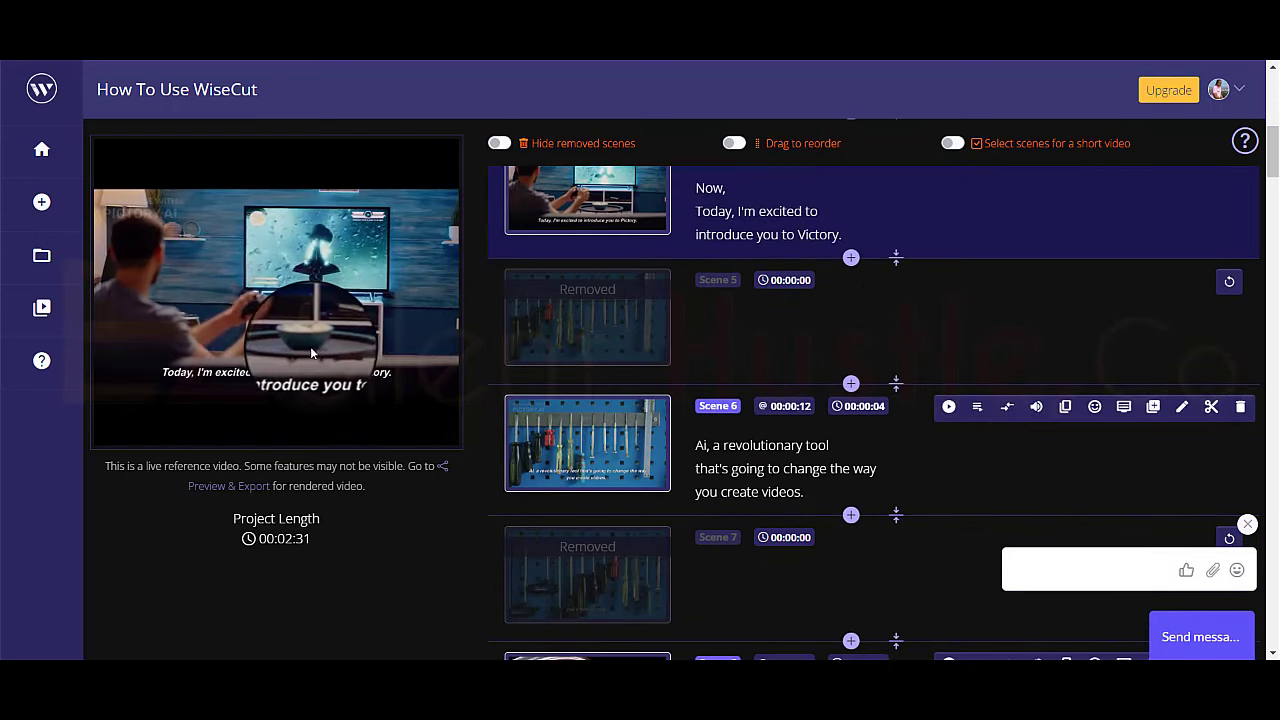
left_click(111, 432)
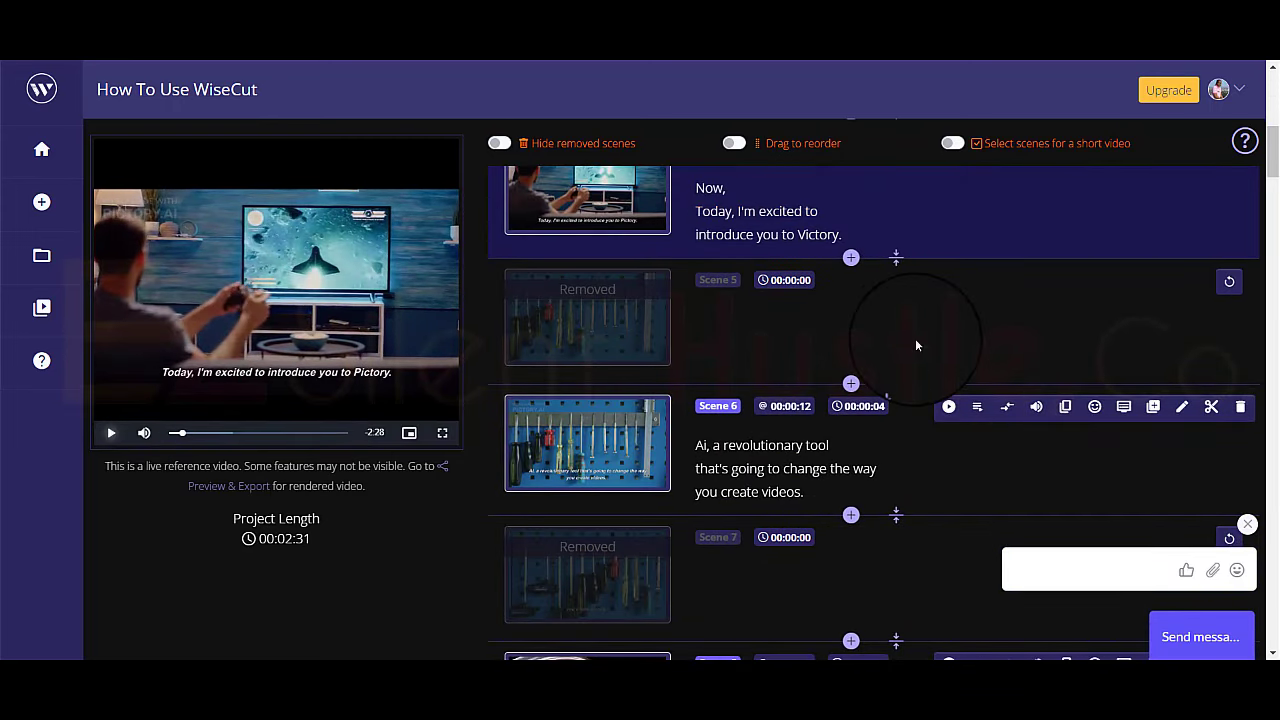
- View the available scene types for Scene 4 and close the options without choosing one
scroll(915, 345, "up", 2)
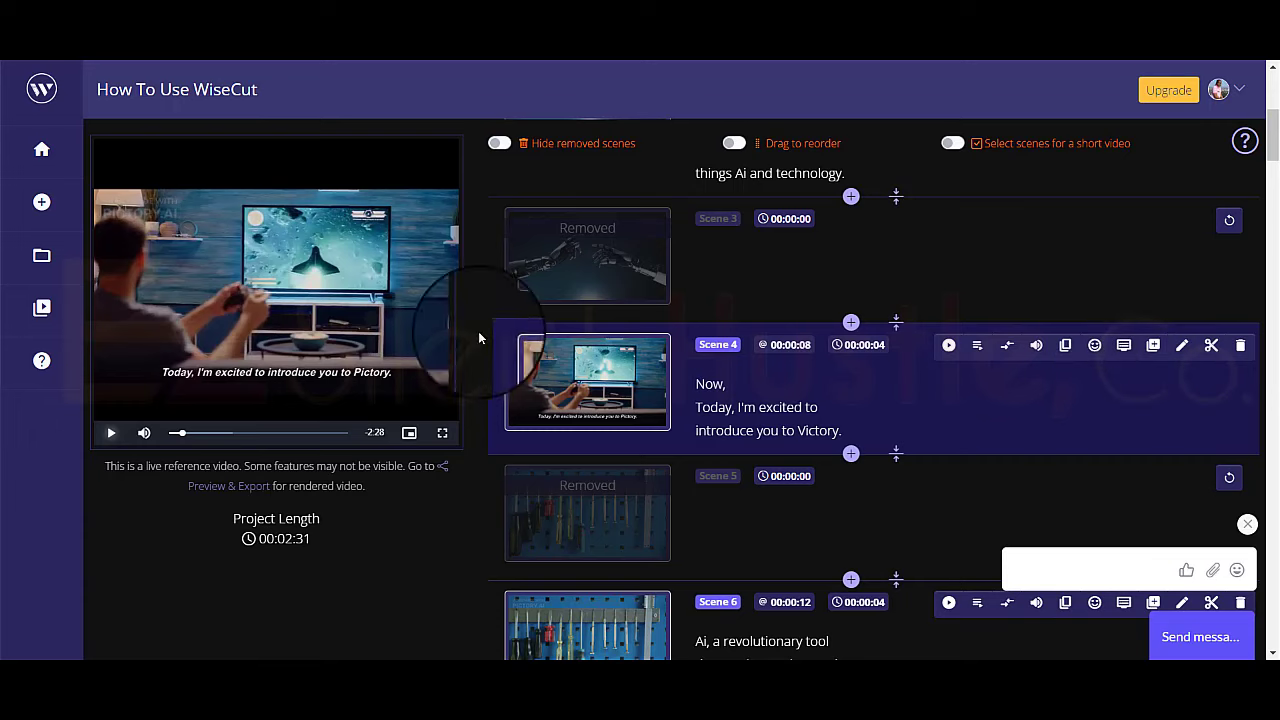
left_click(1125, 346)
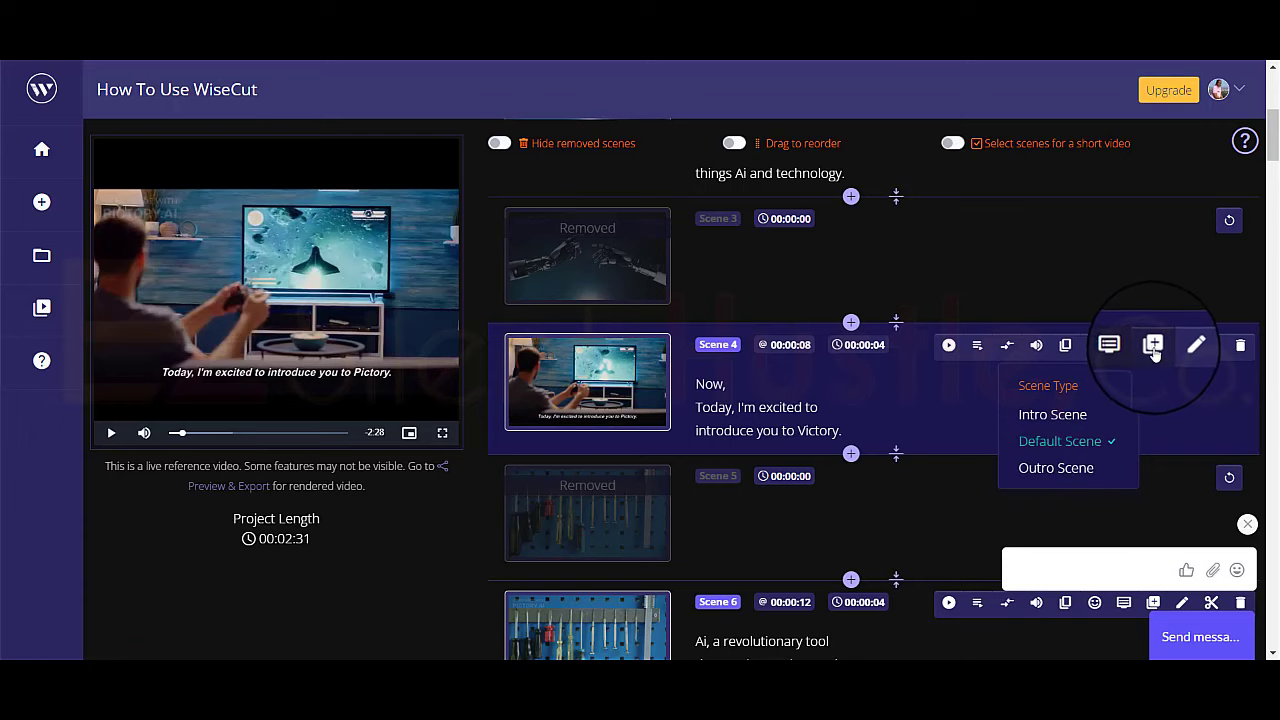
left_click(1155, 300)
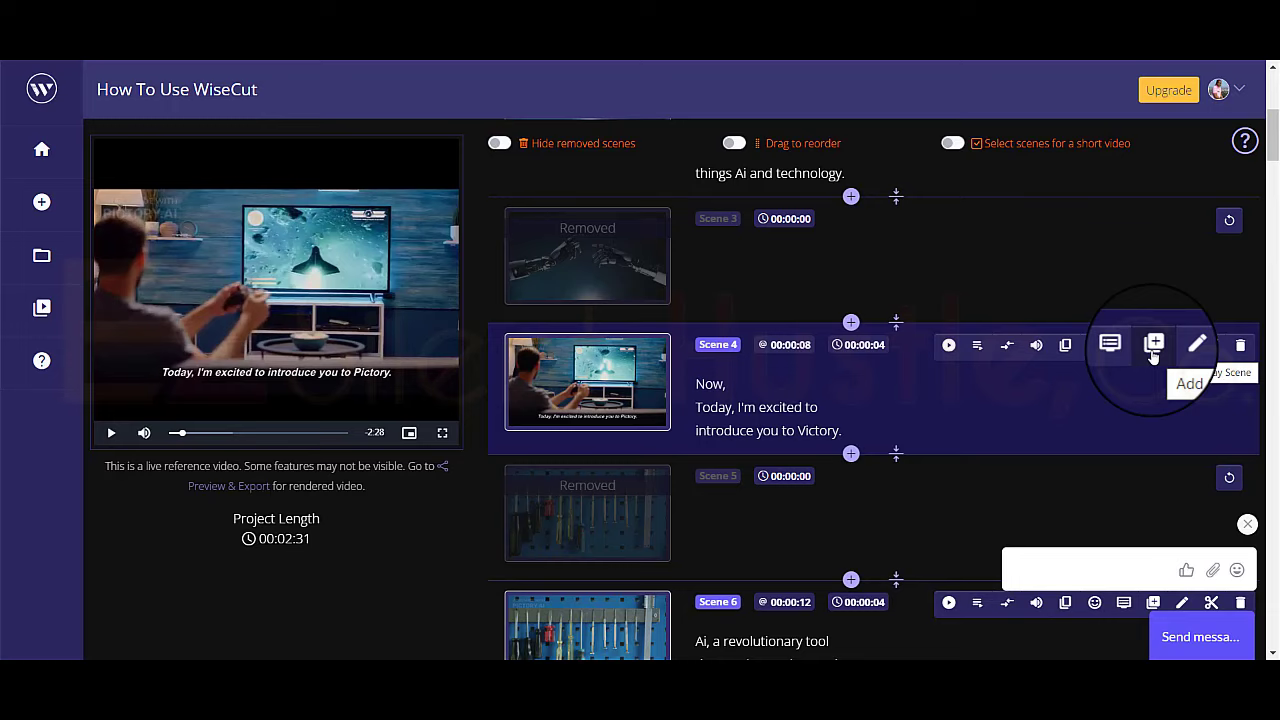
- Check Scene 4's subtitle text editing and its possible split points, leaving both without making changes
left_click(1182, 348)
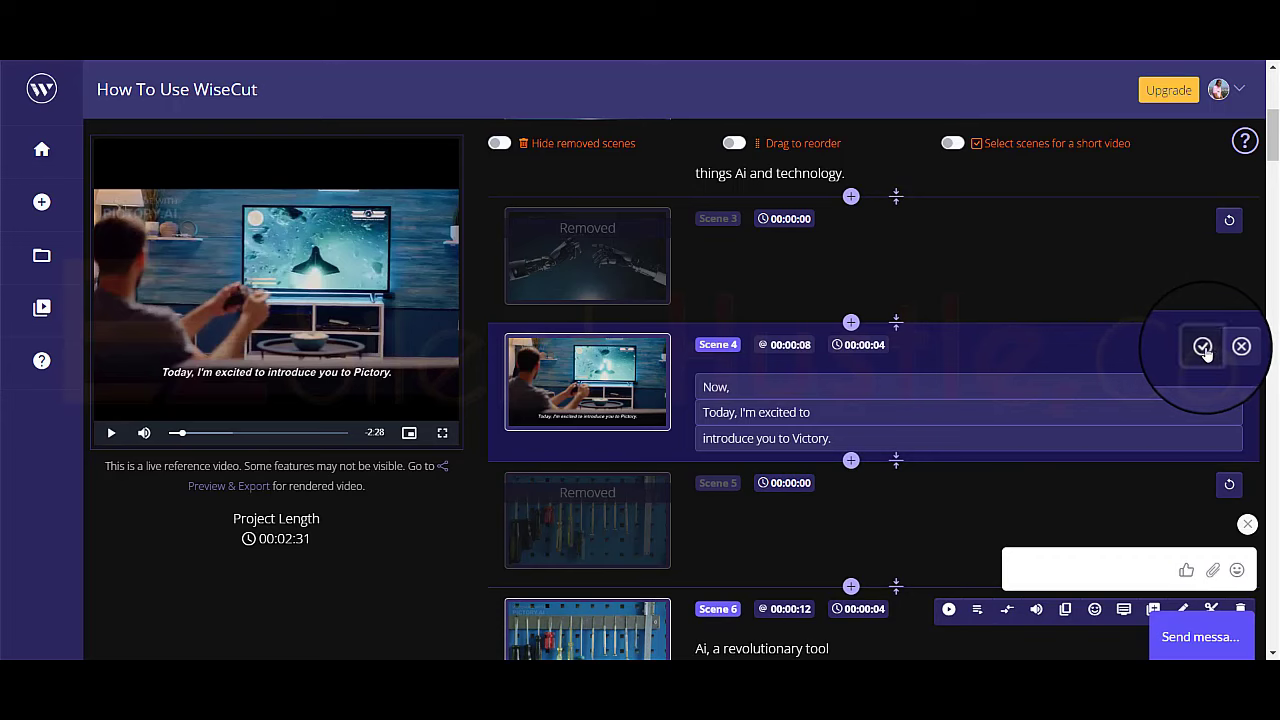
left_click(1203, 347)
left_click(1211, 346)
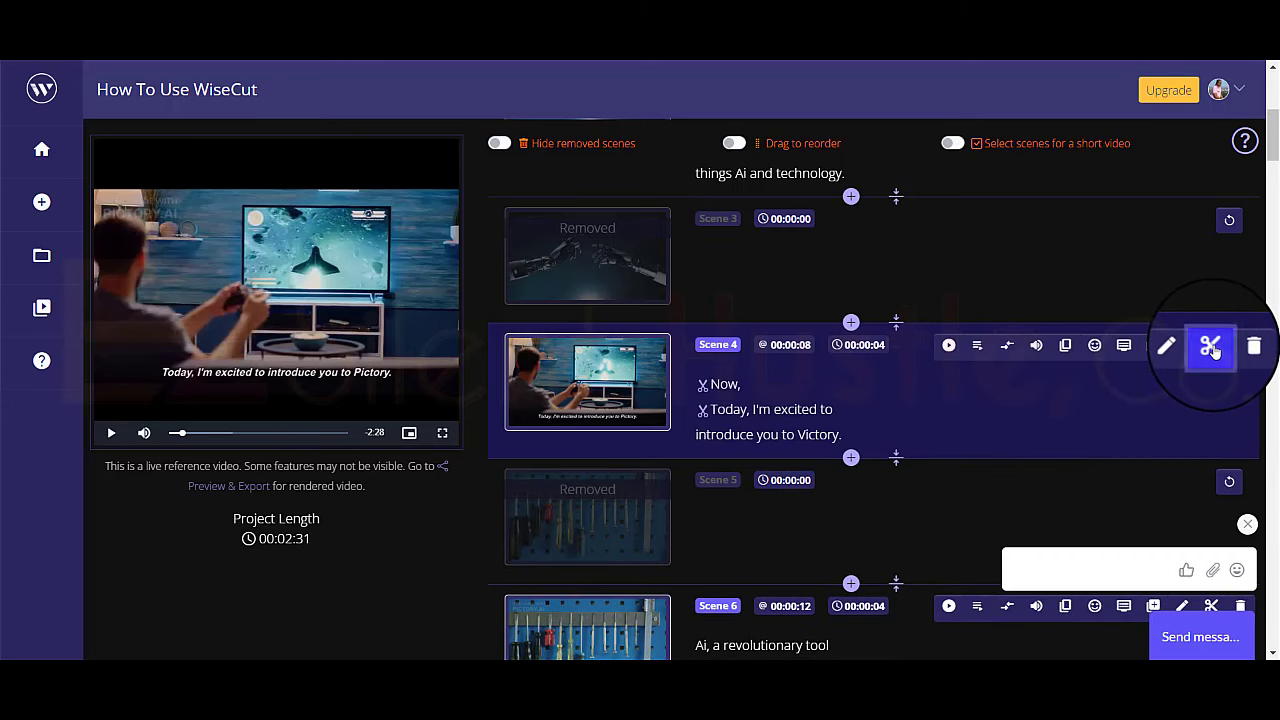
left_click(1211, 346)
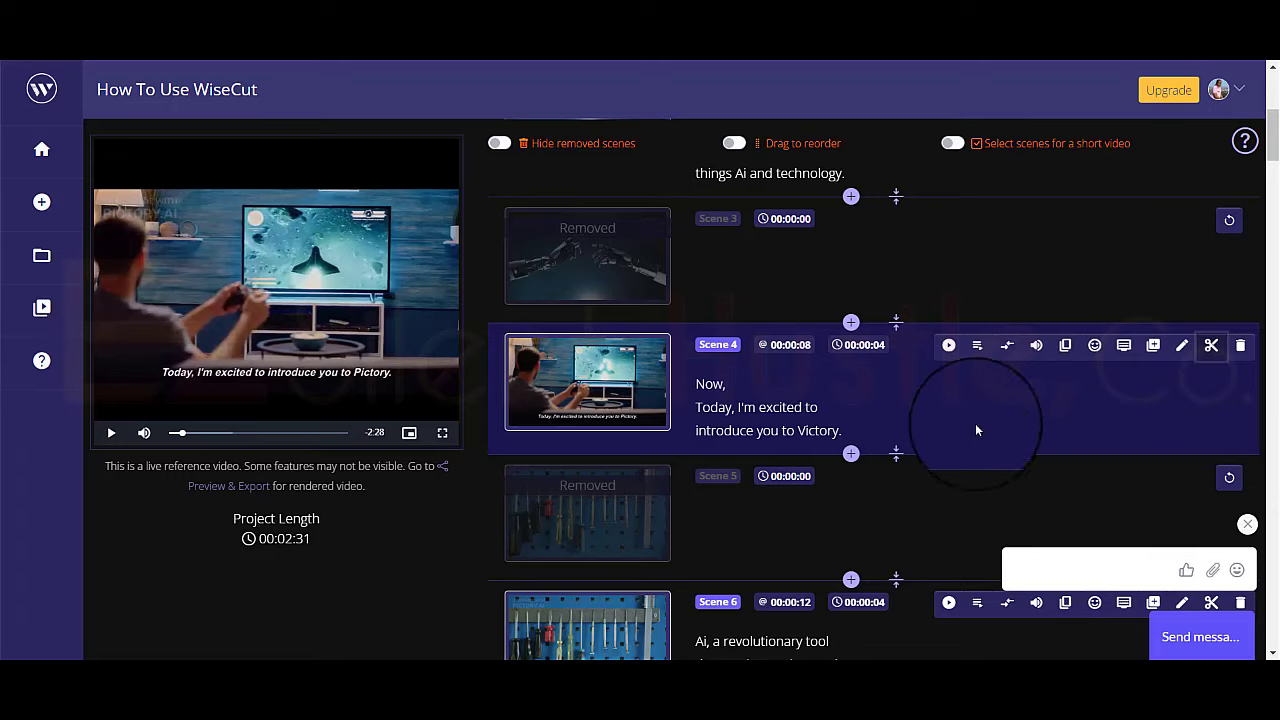
- Look over the rest of the storyboard through Scene 42, then return to the first scenes
scroll(1000, 425, "down", 3)
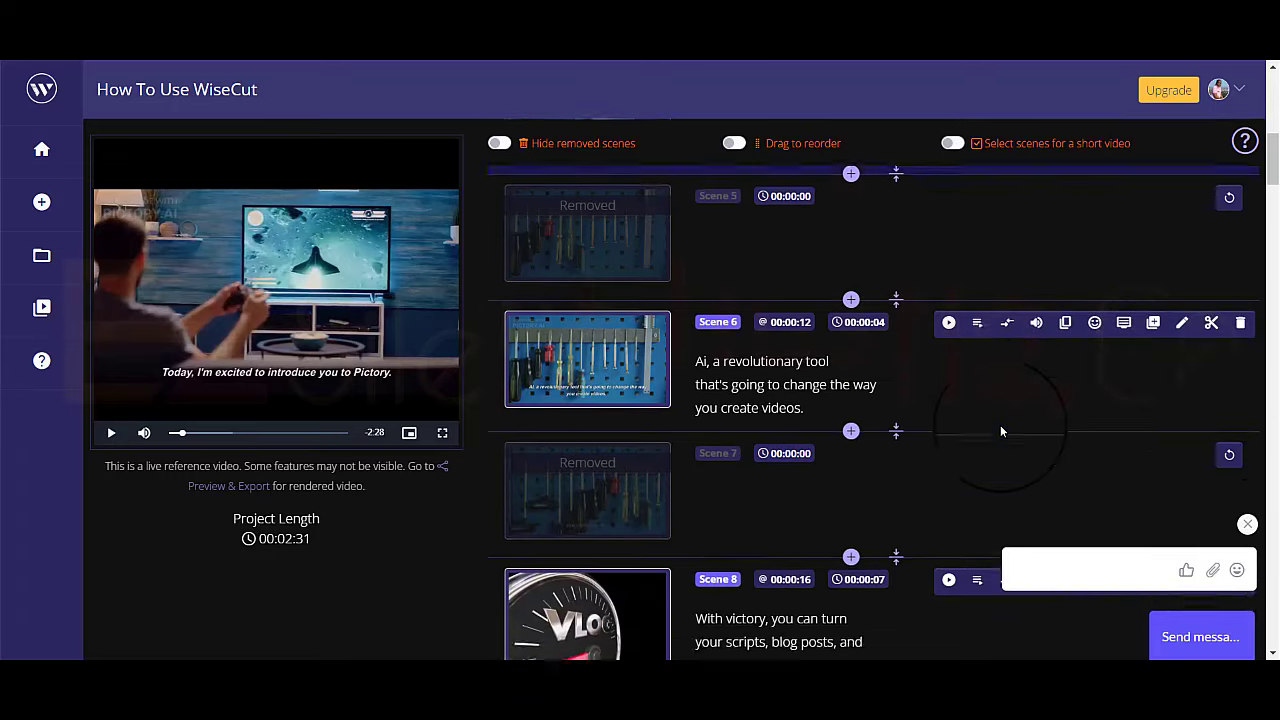
scroll(1001, 431, "down", 18)
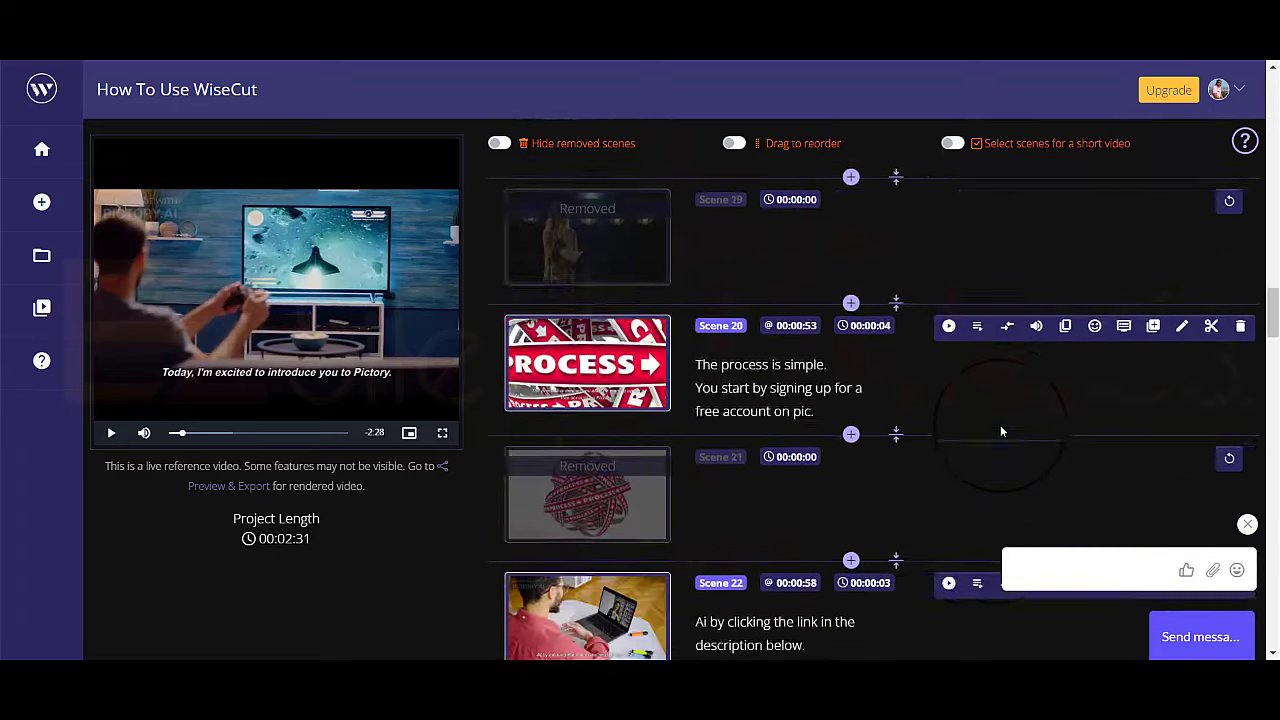
scroll(1001, 431, "down", 14)
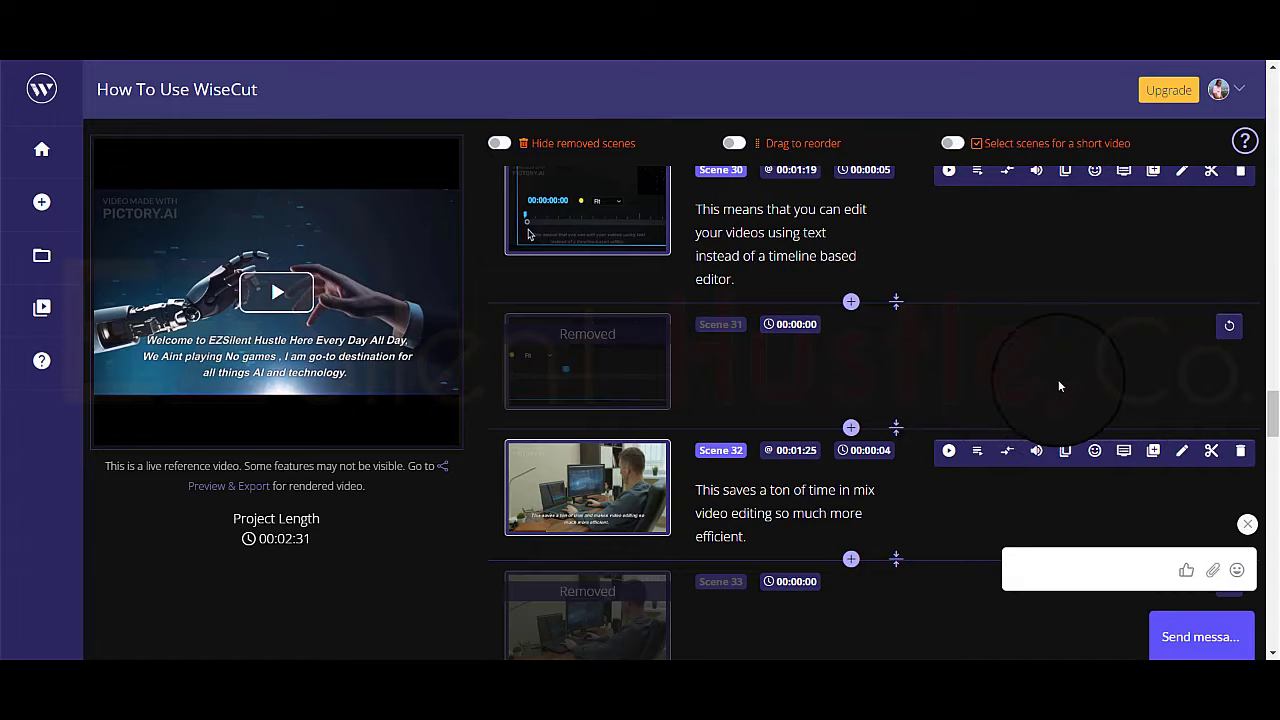
scroll(1060, 386, "down", 10)
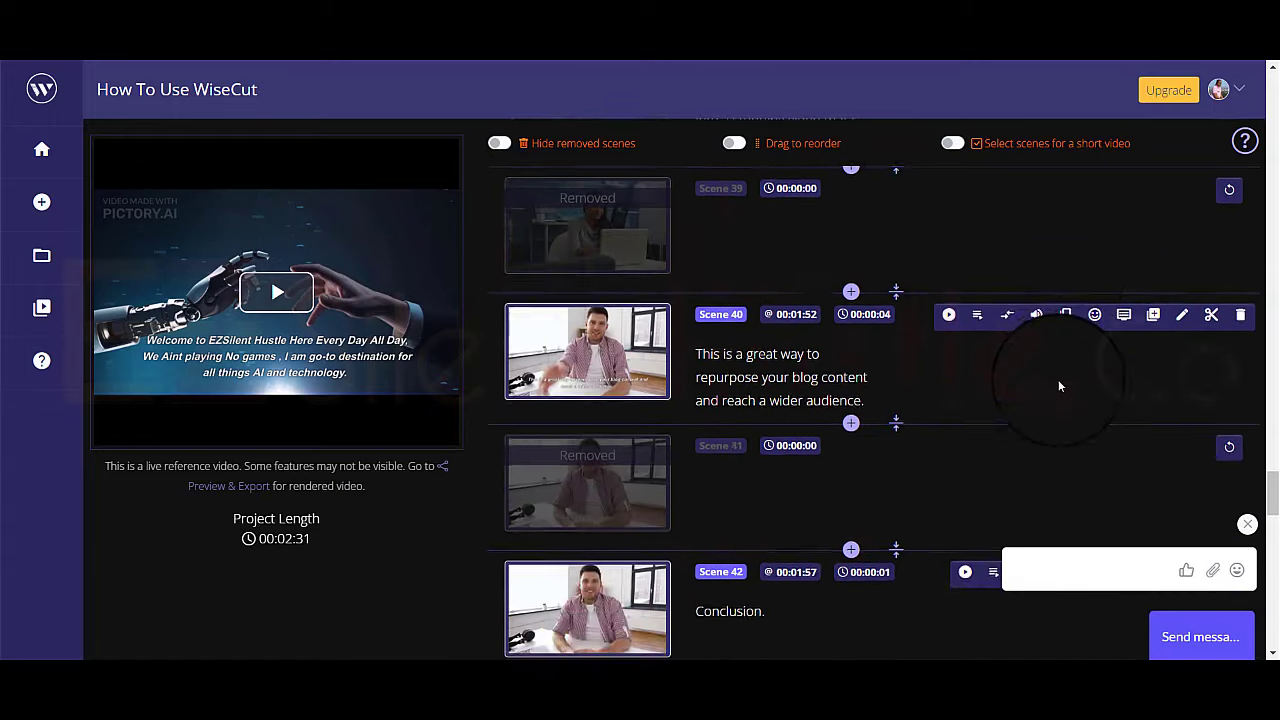
scroll(1060, 386, "up", 20)
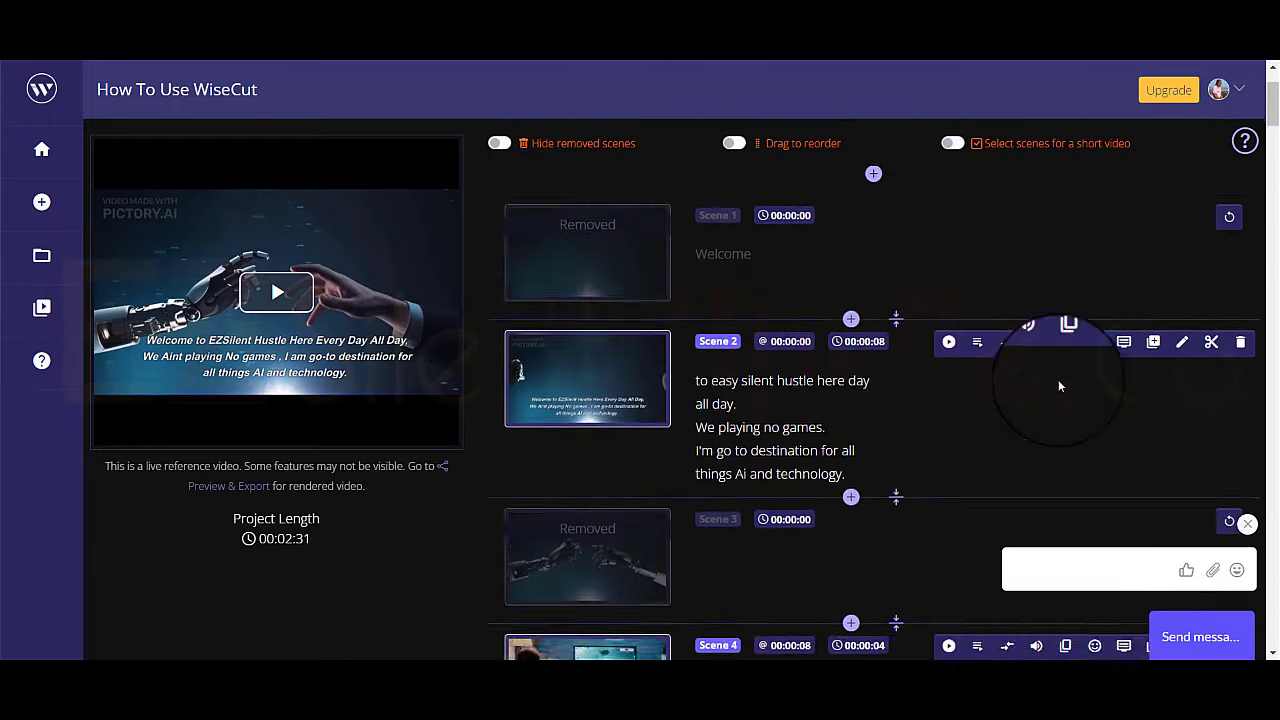
- Enable scene reordering, try to move Scene 2 above Scene 1, and turn reordering off again
scroll(1058, 379, "up", 2)
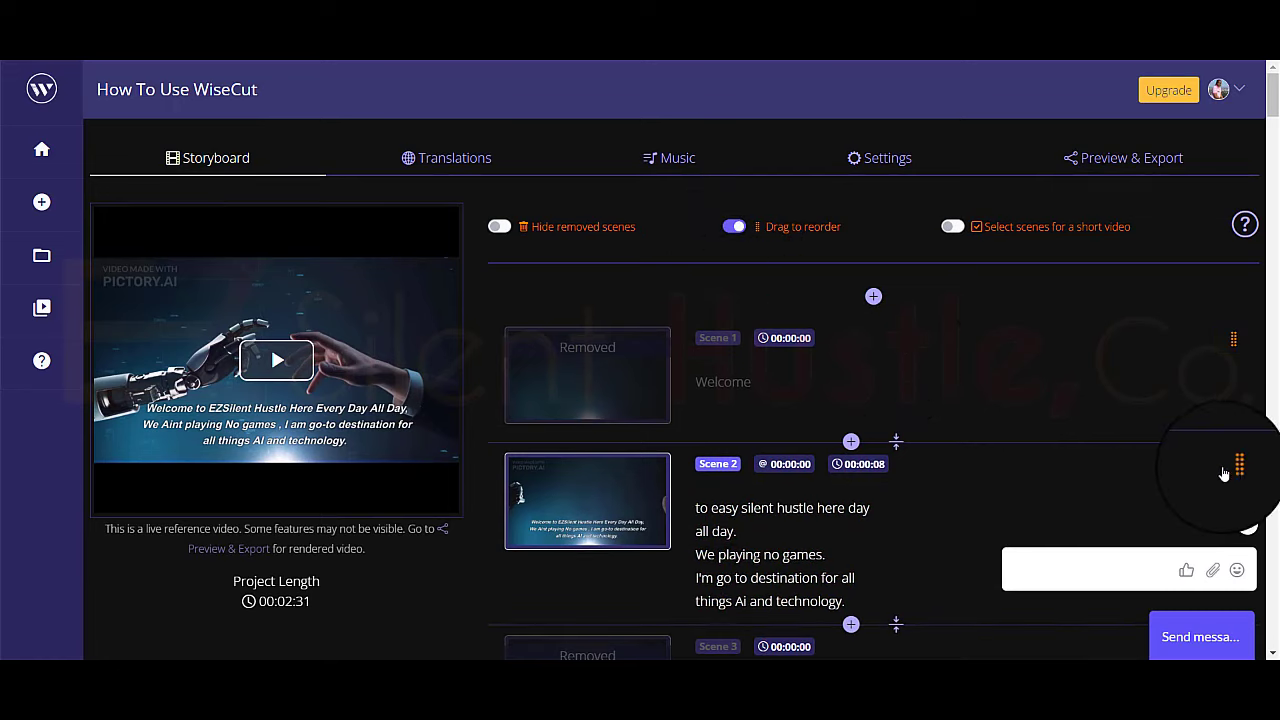
left_click_drag(1237, 466, 1236, 390)
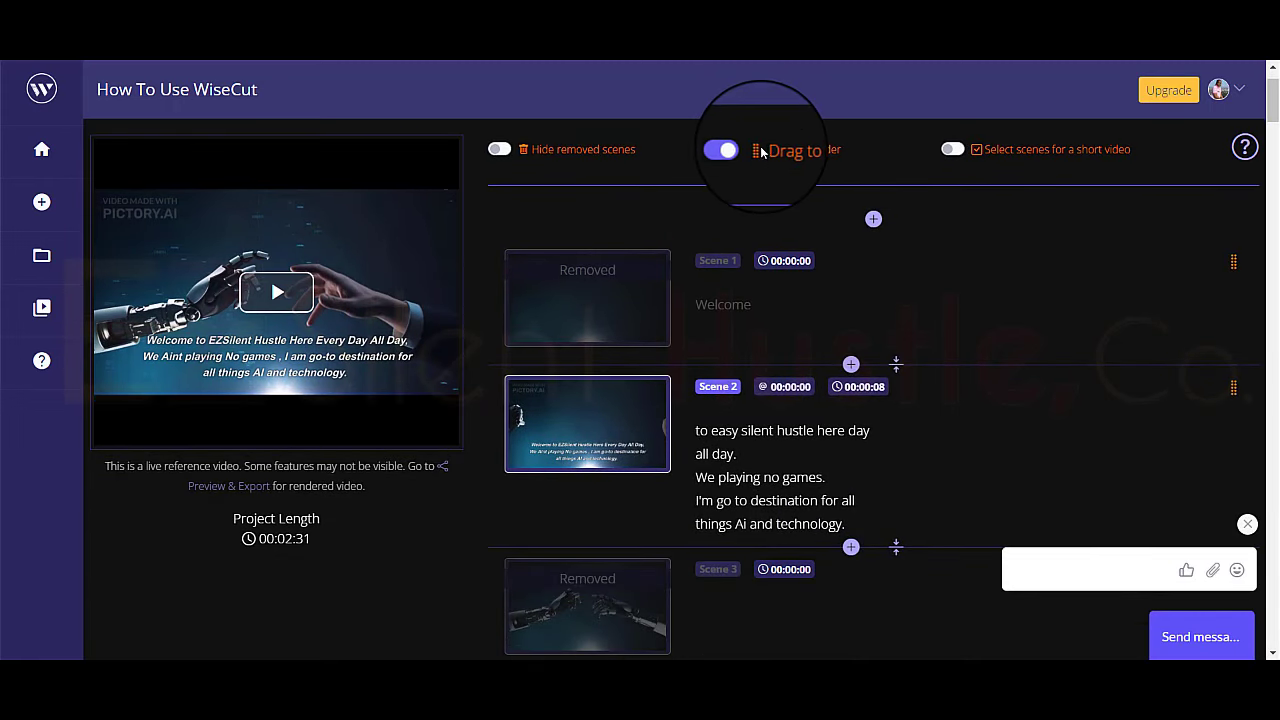
left_click(730, 150)
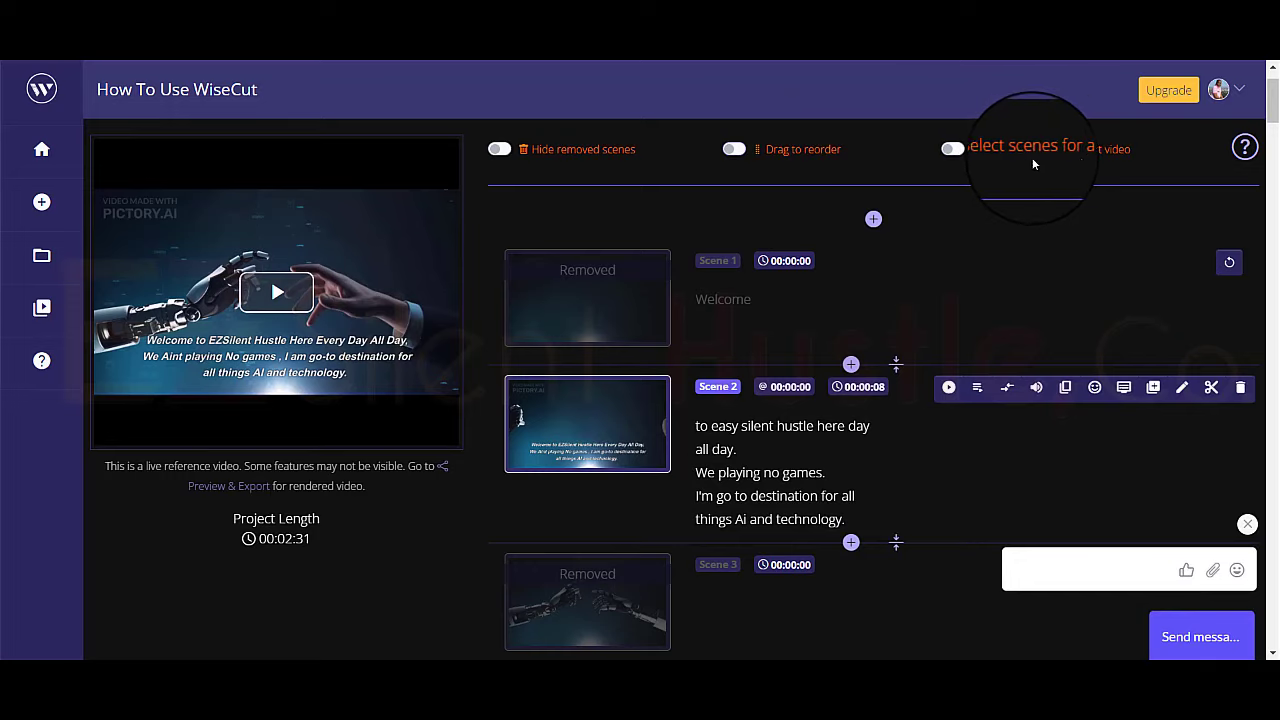
- Enable scene selection for a short video and mark Scene 2 and Scene 6 for inclusion
left_click(952, 150)
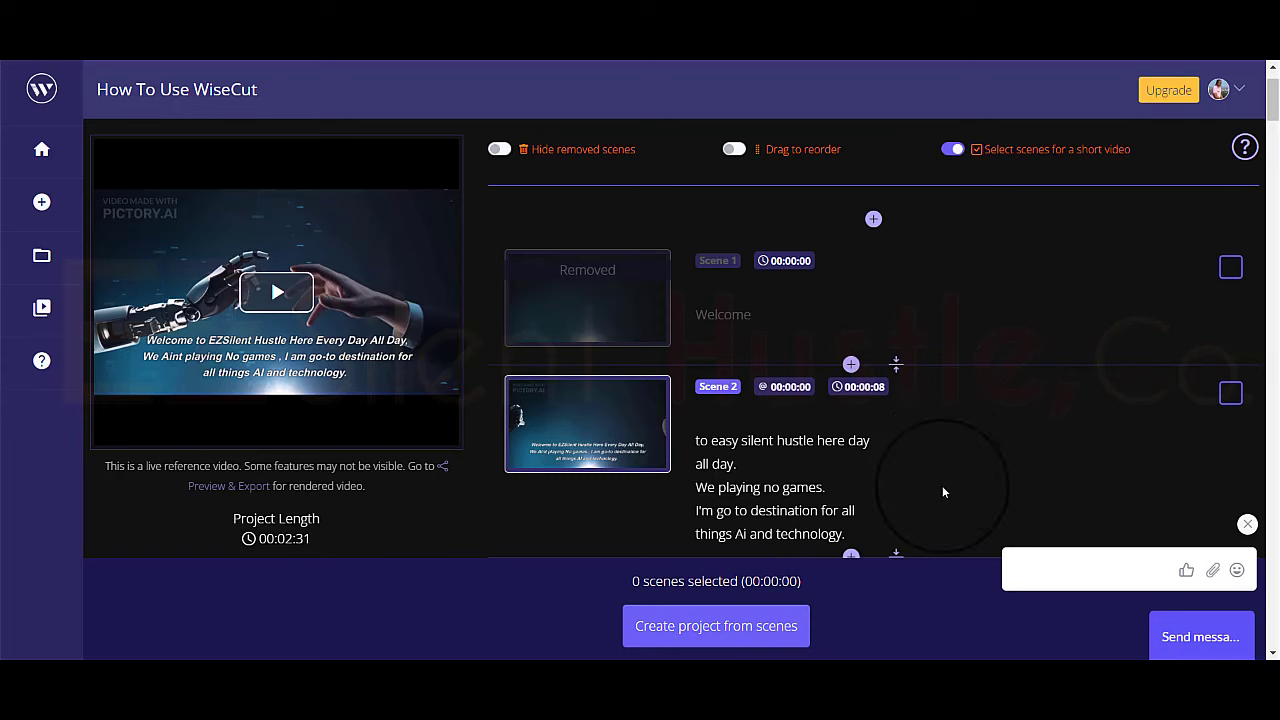
scroll(942, 485, "down", 2)
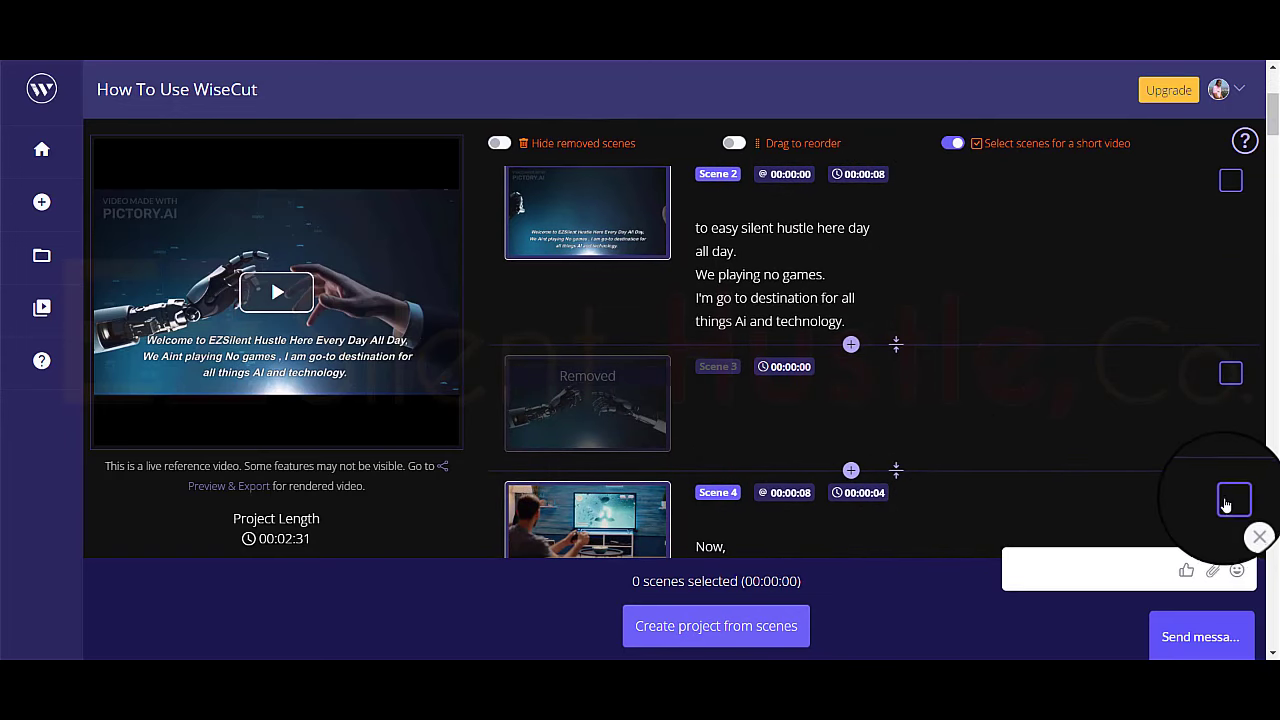
left_click(1231, 183)
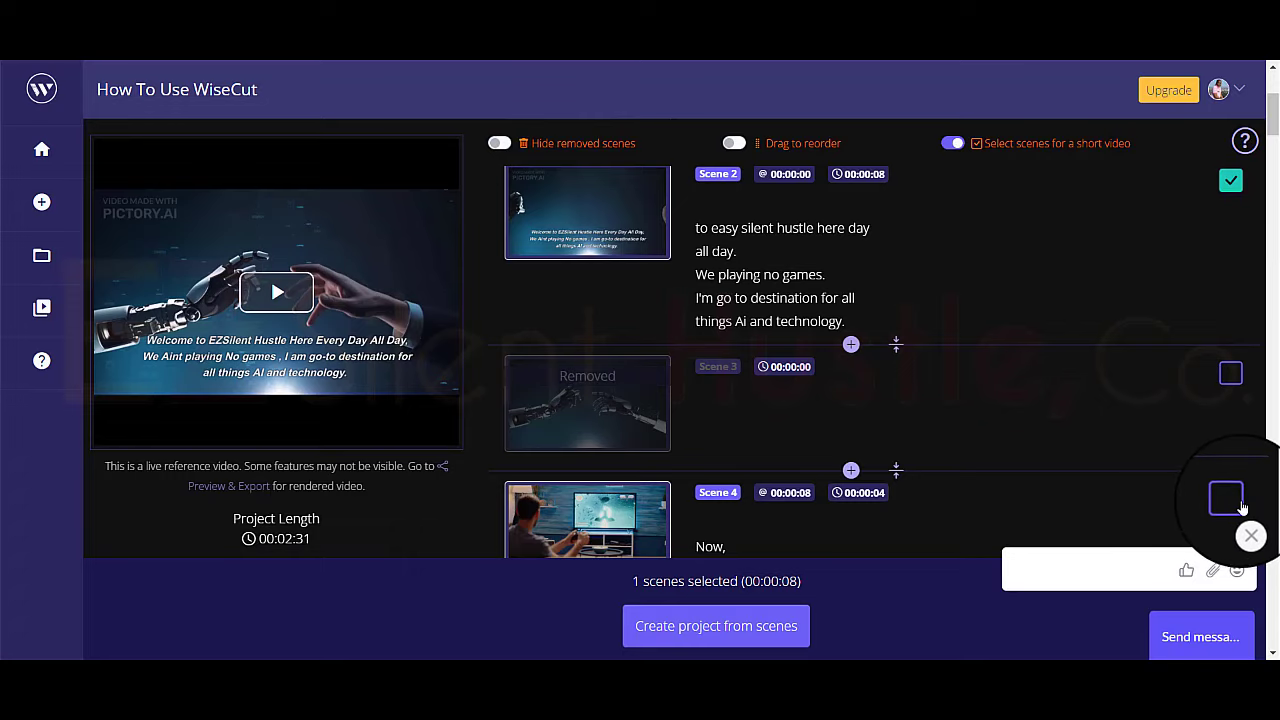
scroll(1199, 483, "down", 3)
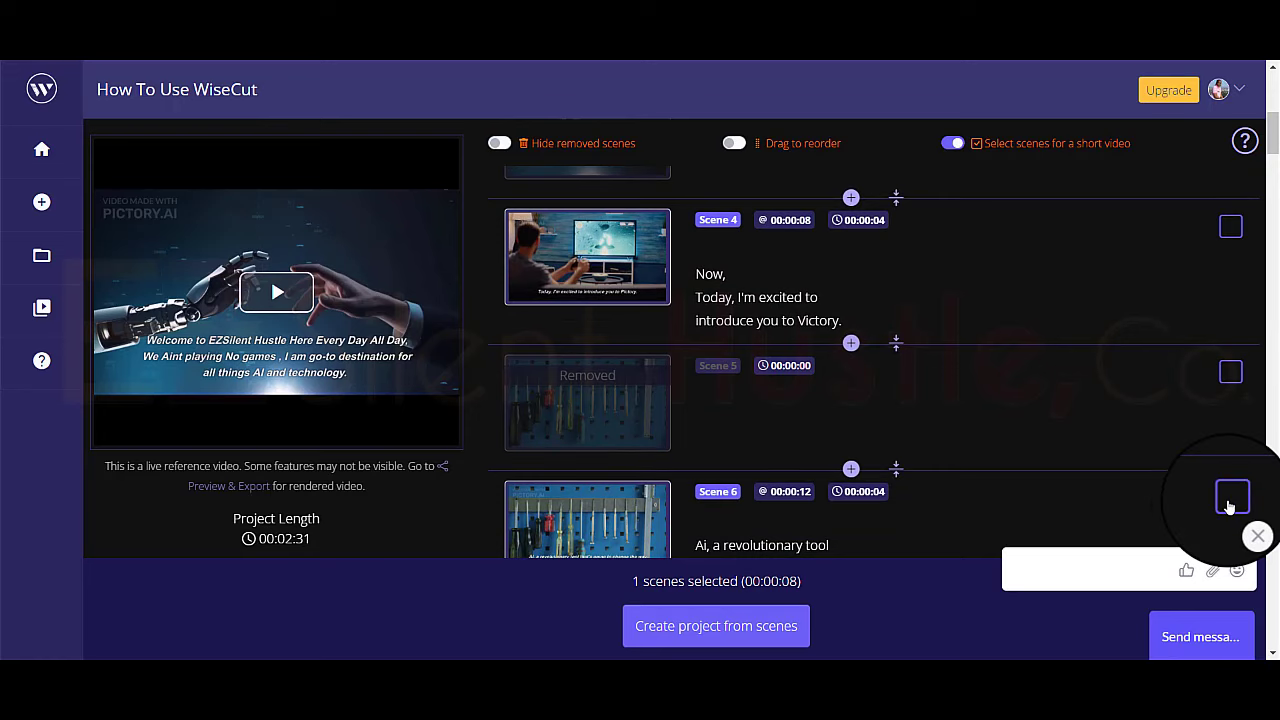
scroll(1077, 491, "down", 2)
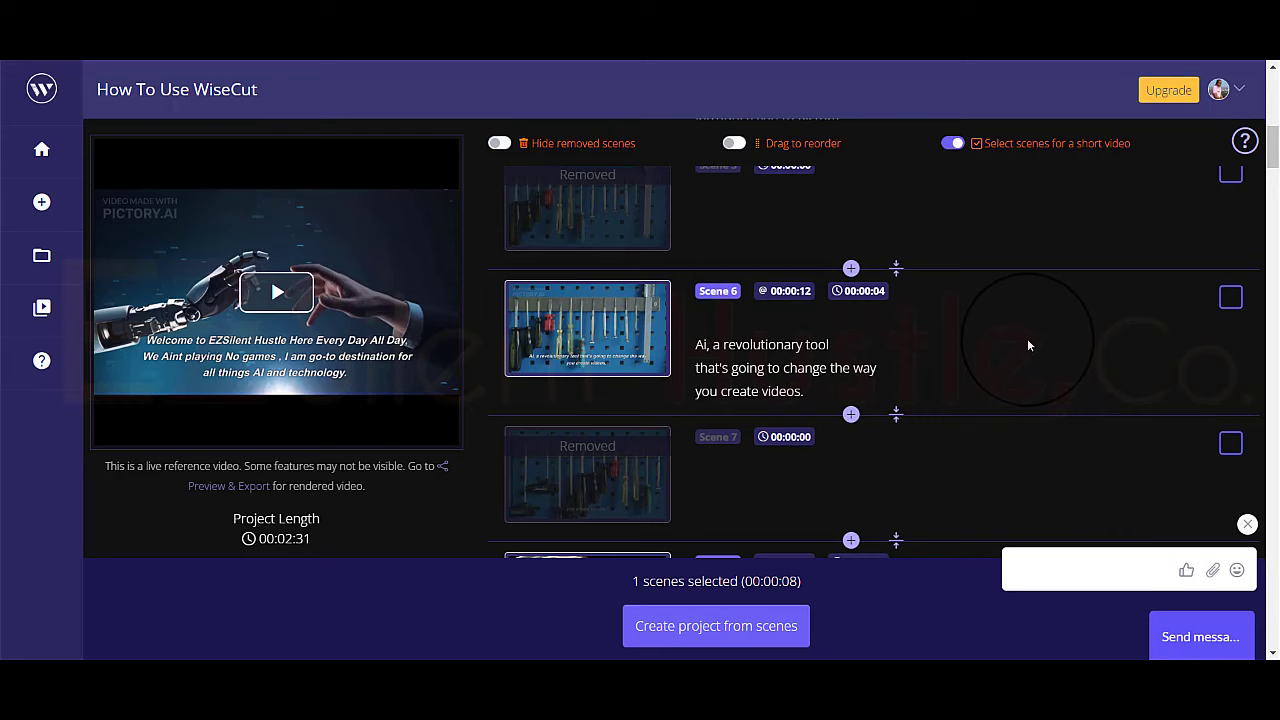
left_click(1231, 297)
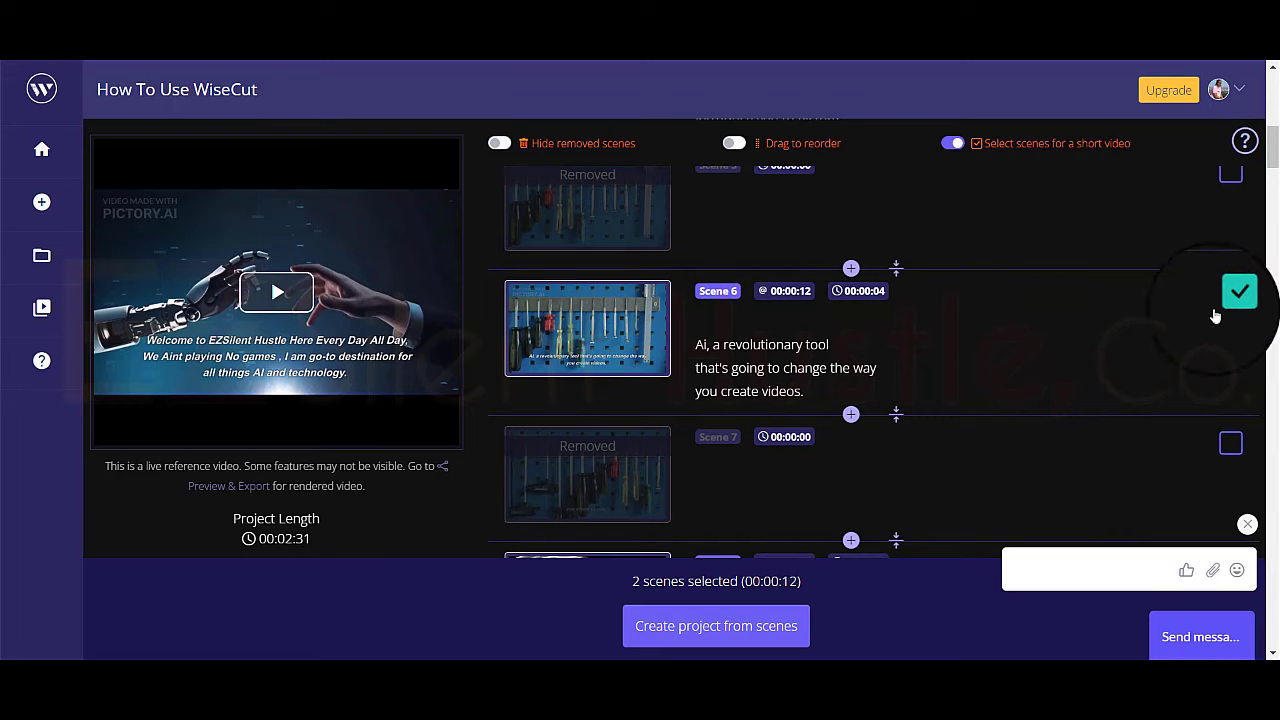
- Review the scenes marked for the short video and turn short-video scene selection off again
scroll(1147, 362, "up", 10)
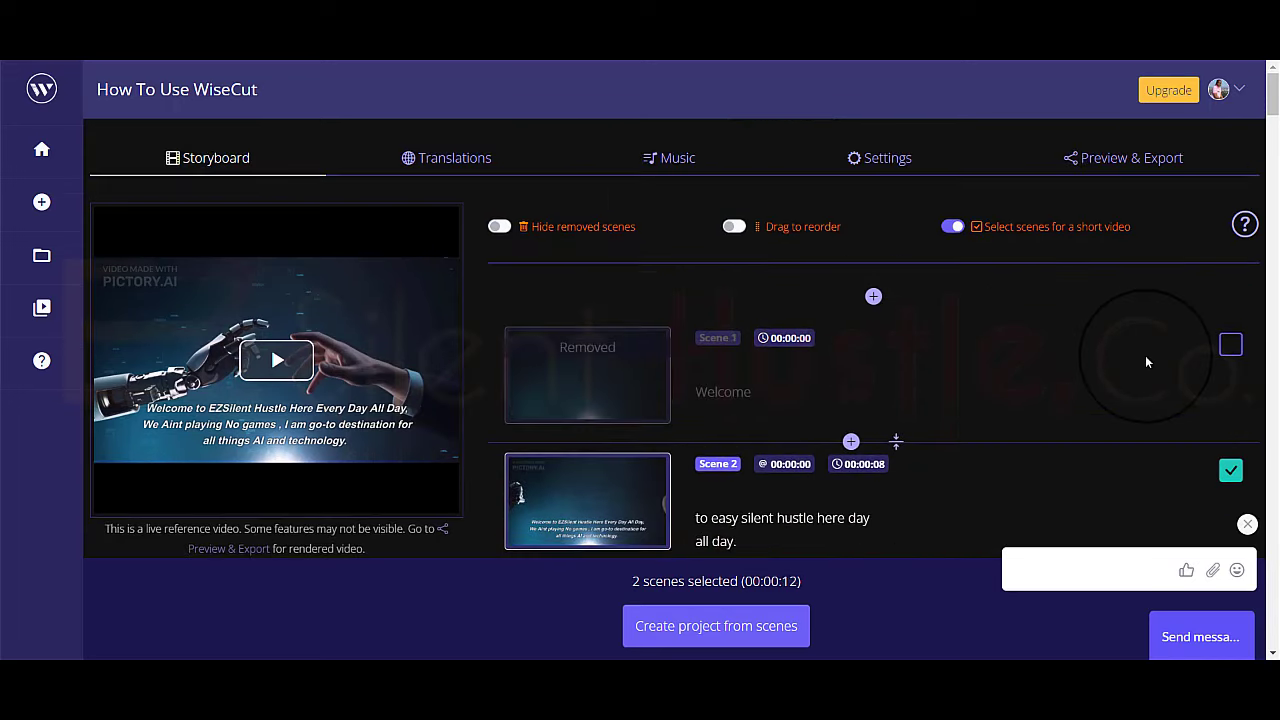
scroll(1147, 360, "down", 8)
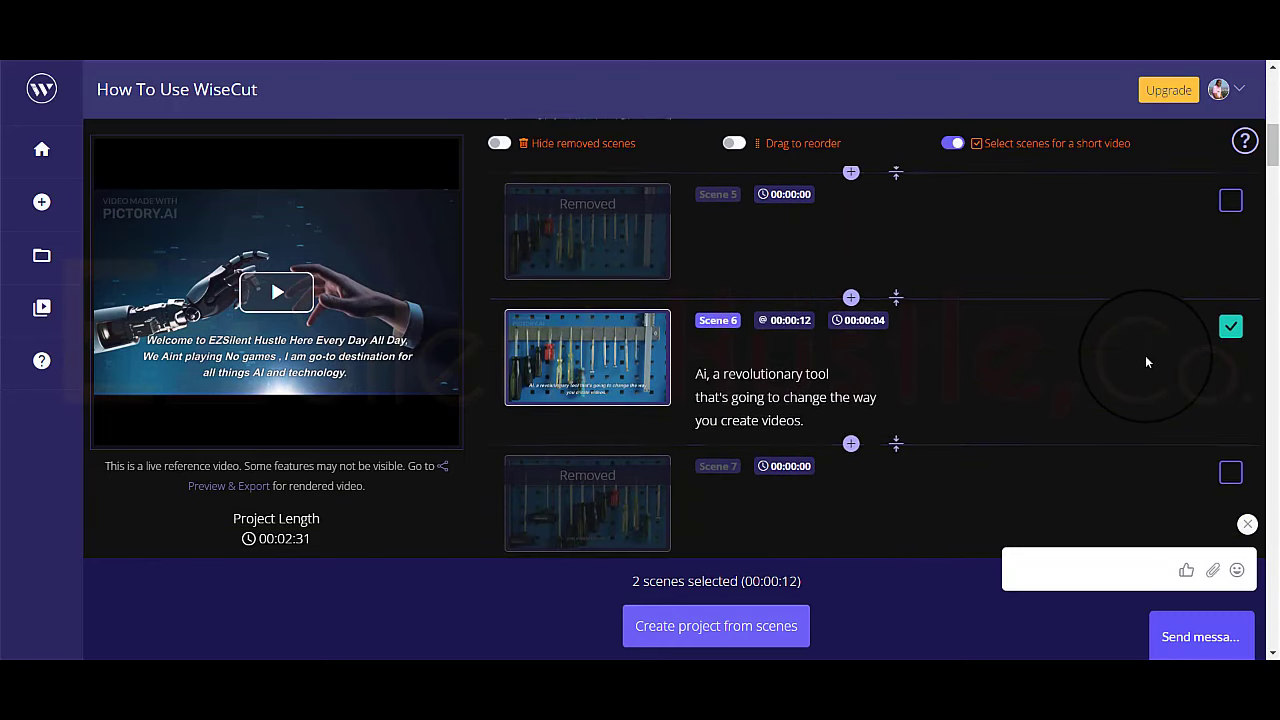
scroll(1145, 355, "up", 1)
scroll(1171, 439, "up", 3)
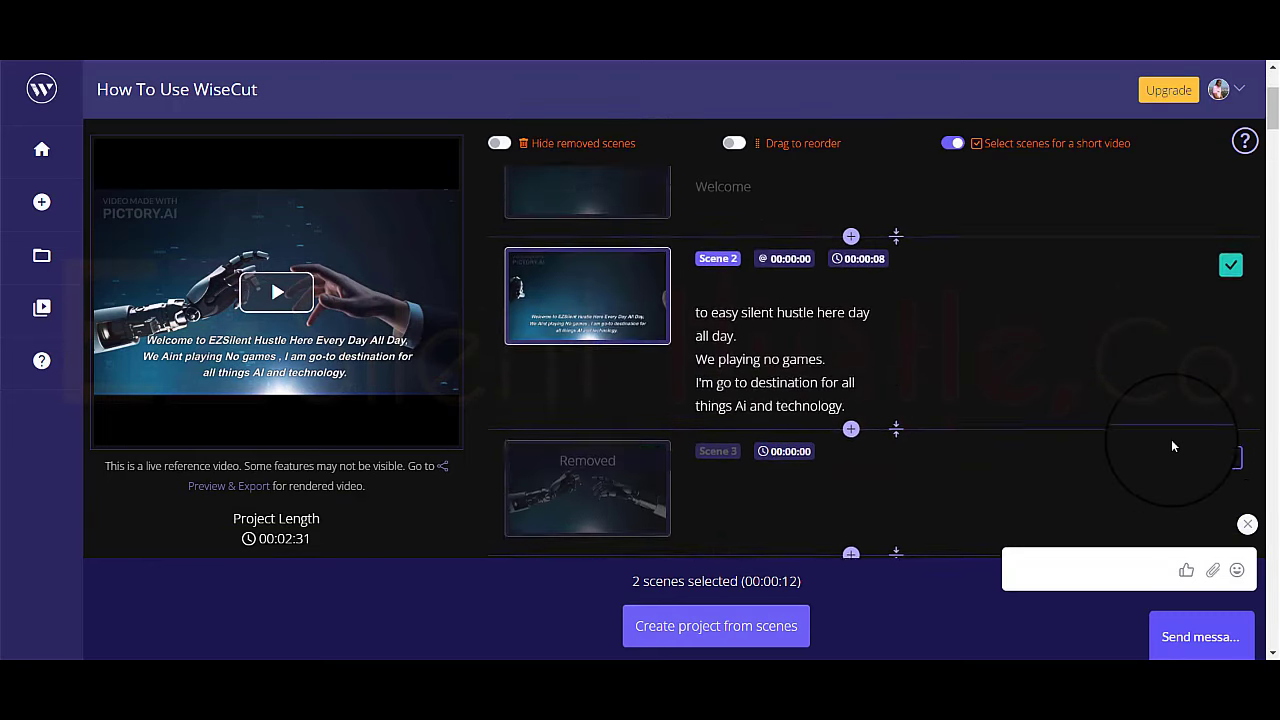
scroll(1171, 439, "up", 3)
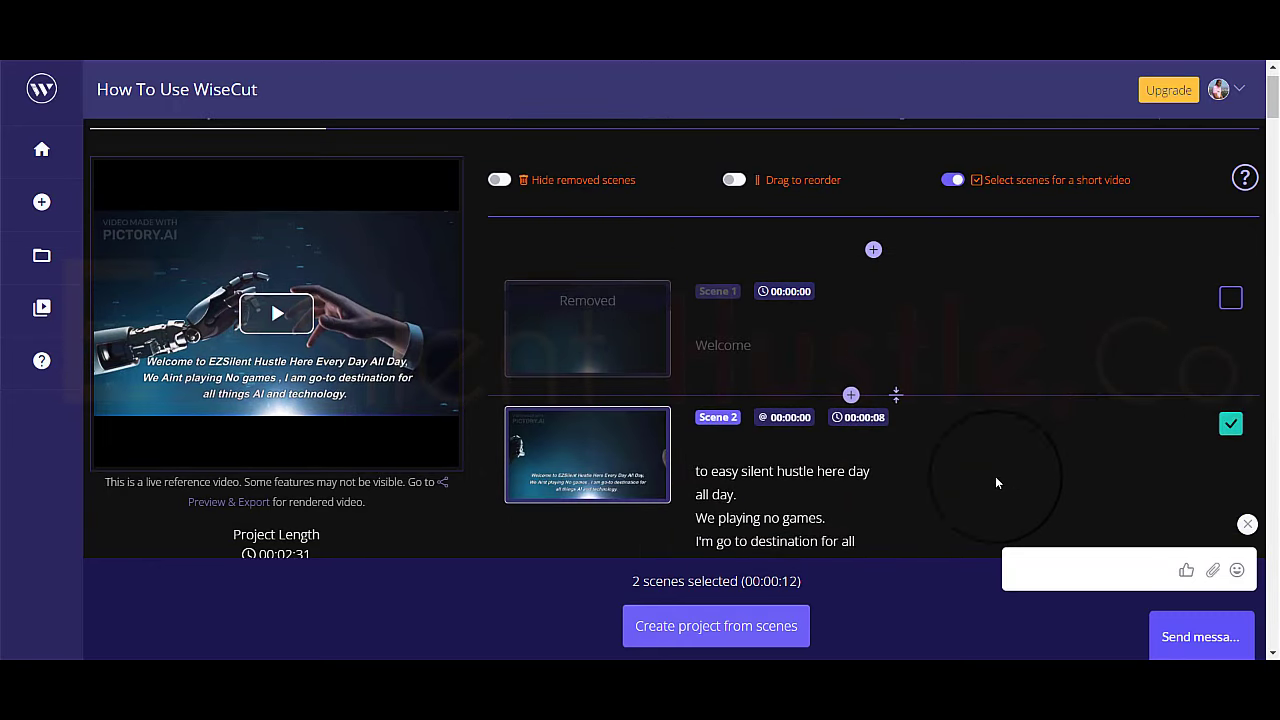
left_click(953, 182)
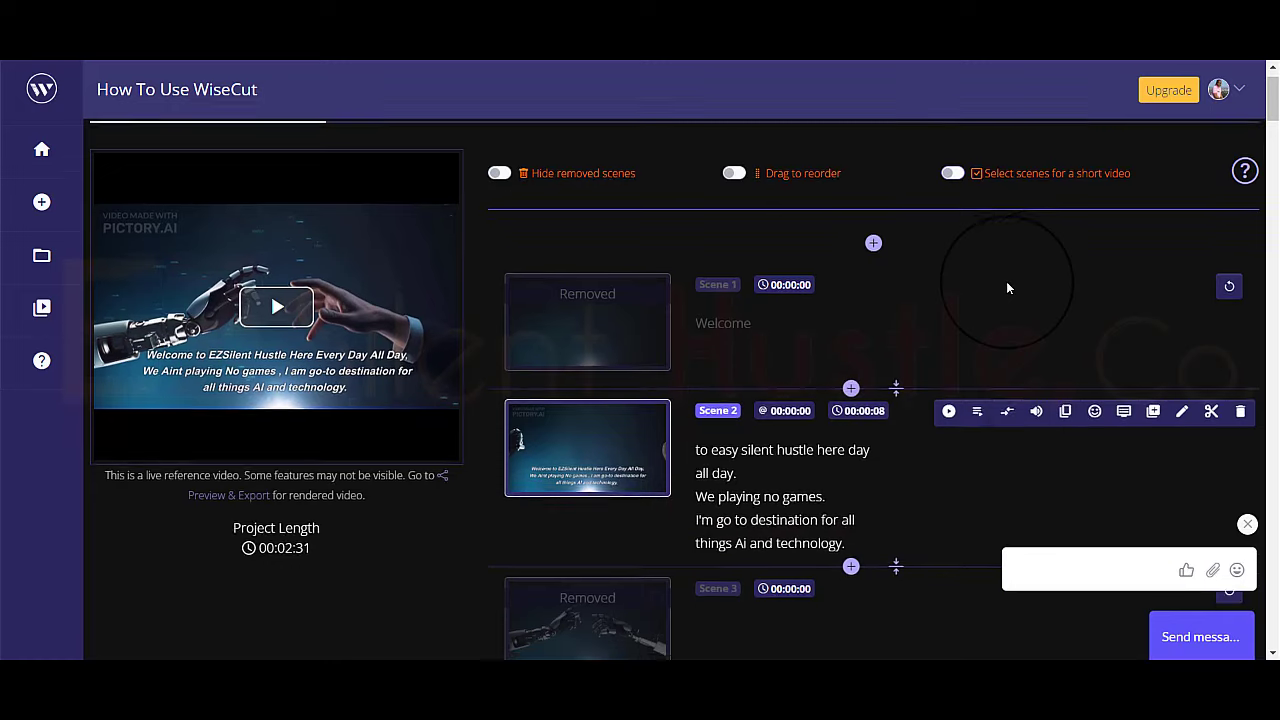
- Leave the storyboard and open the project's preview and export options
scroll(1007, 286, "down", 8)
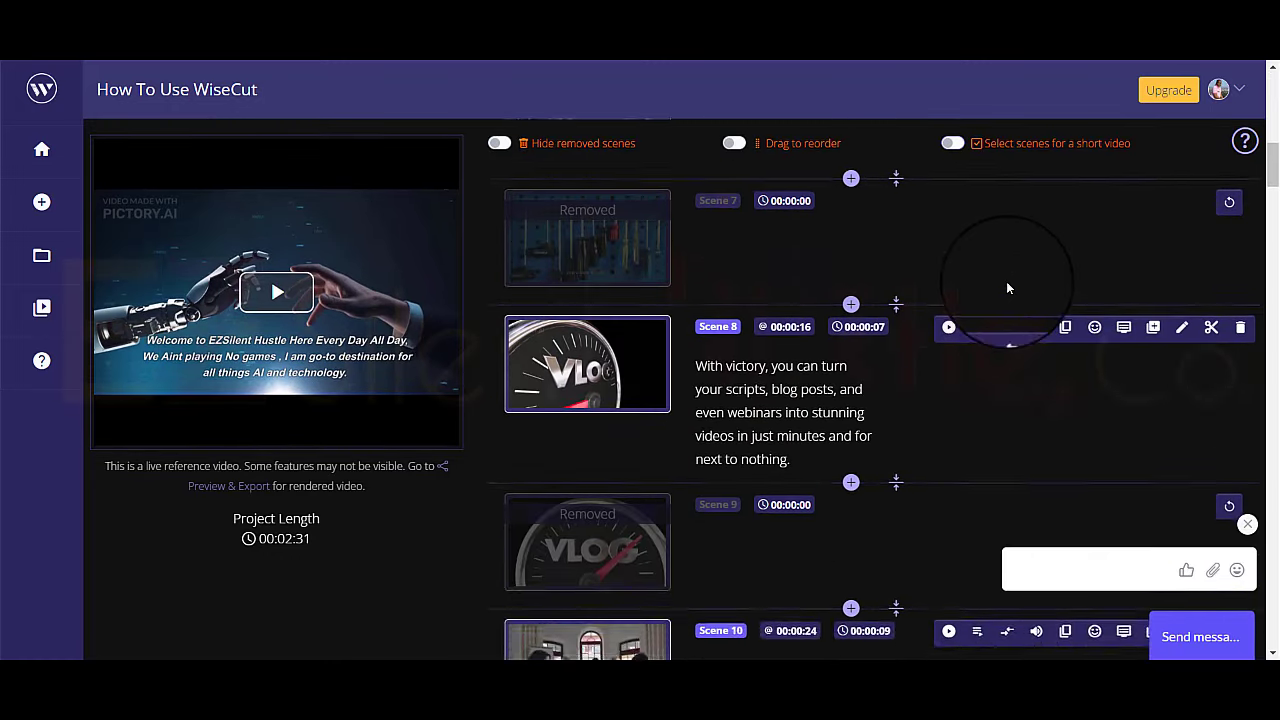
scroll(1006, 280, "up", 10)
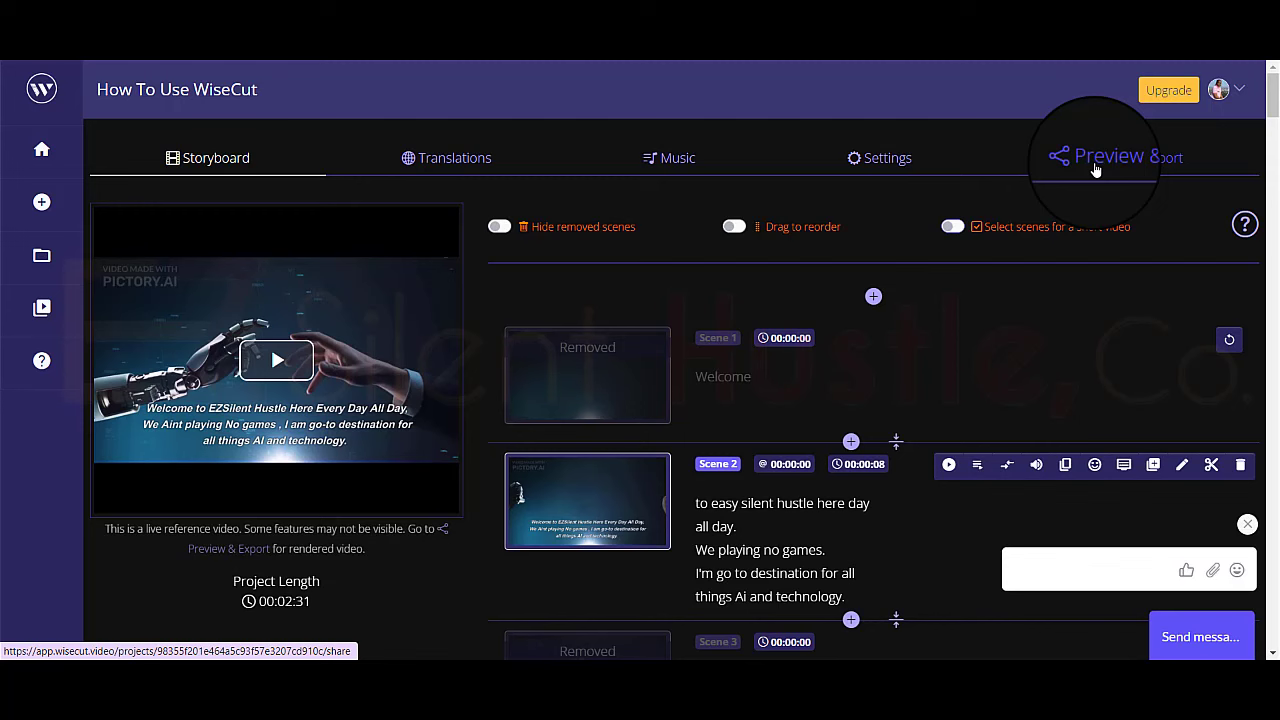
left_click(1095, 168)
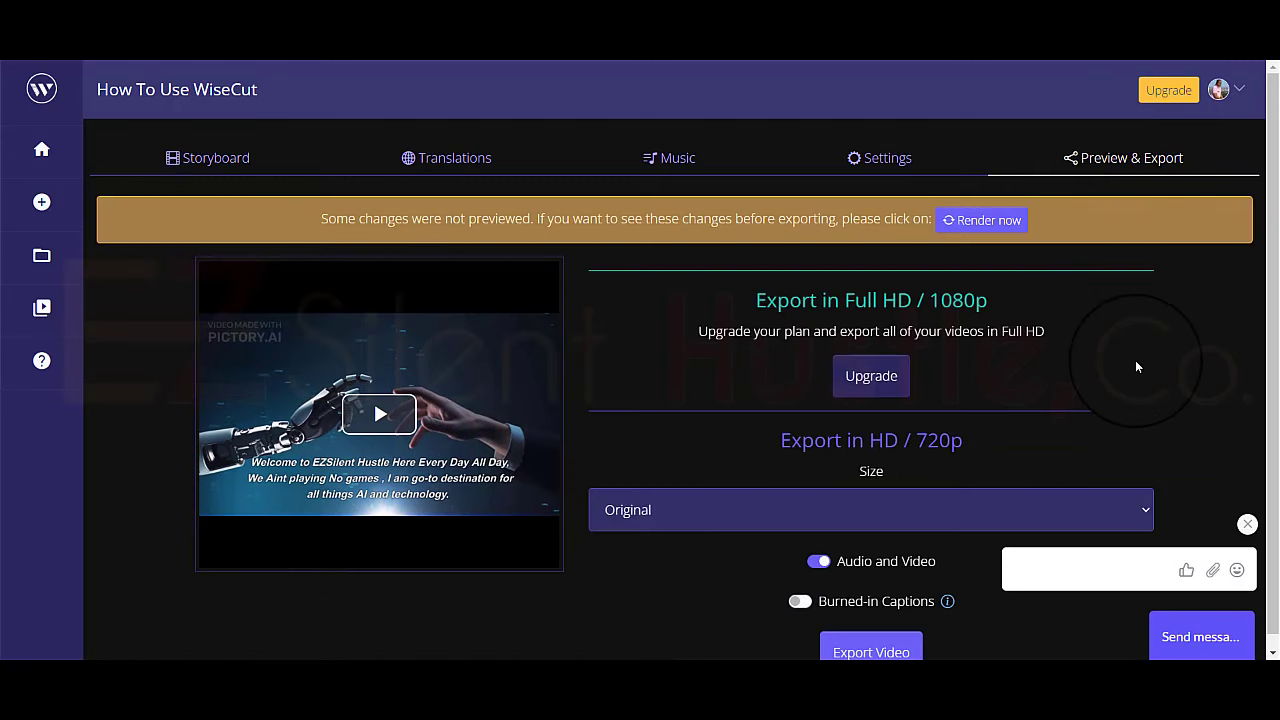
scroll(1135, 367, "down", 1)
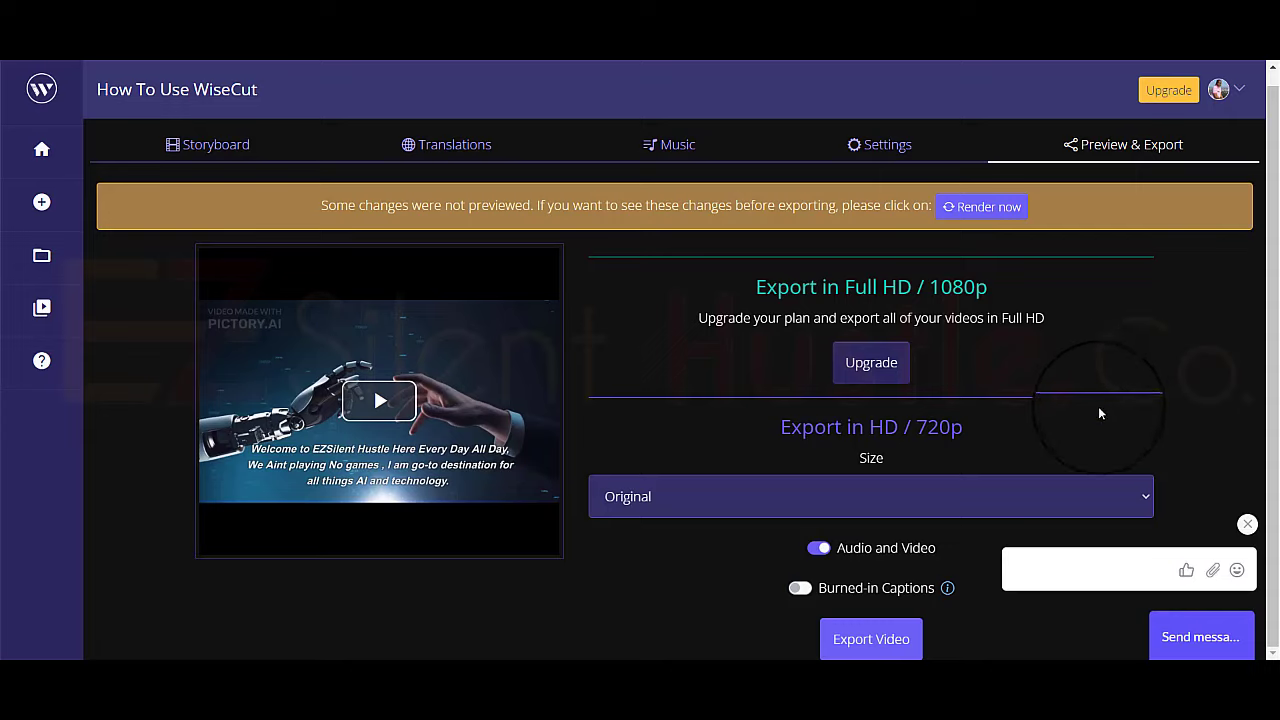
- Dismiss the chat reply box and check the available HD / 720p export sizes, keeping Original
left_click(1247, 524)
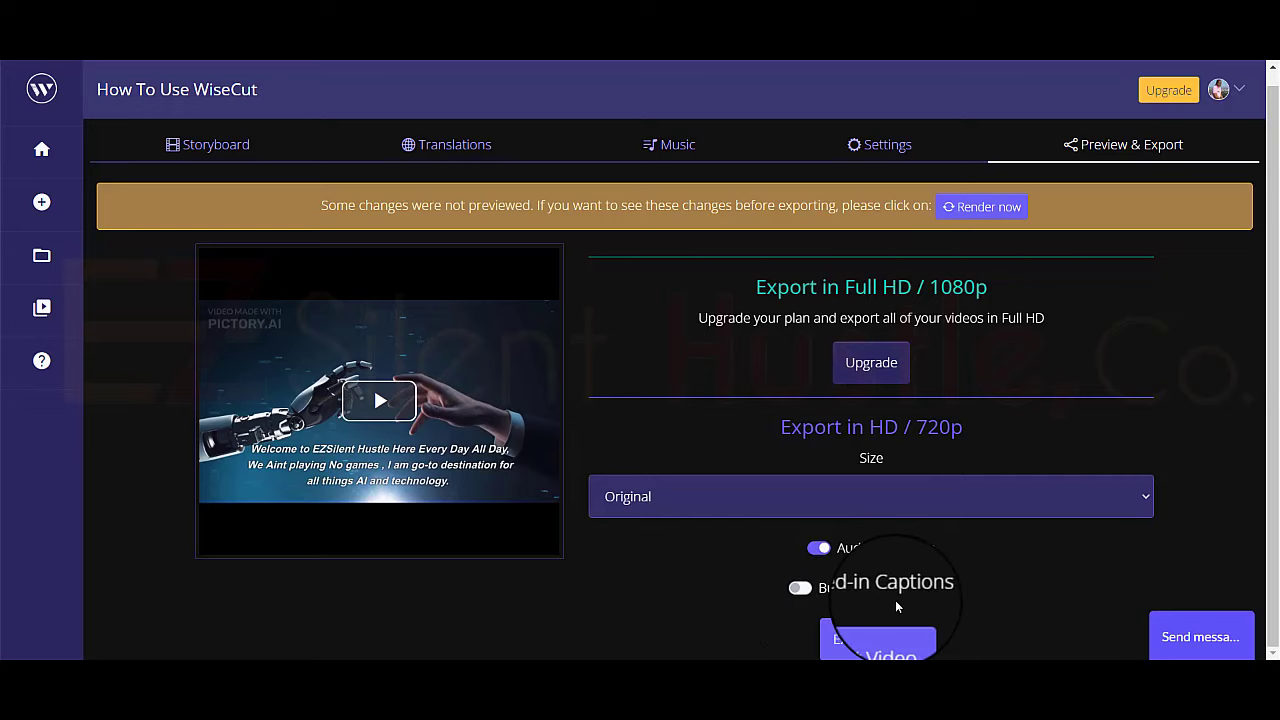
left_click(1130, 498)
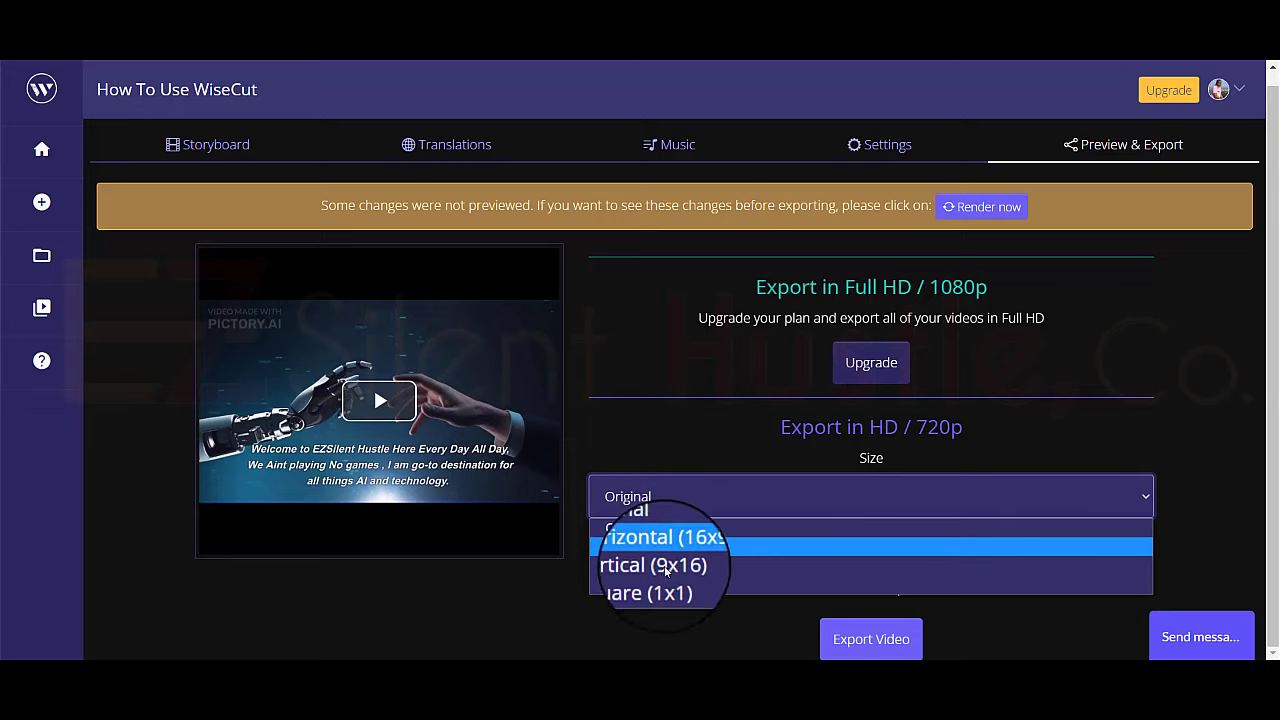
left_click(657, 532)
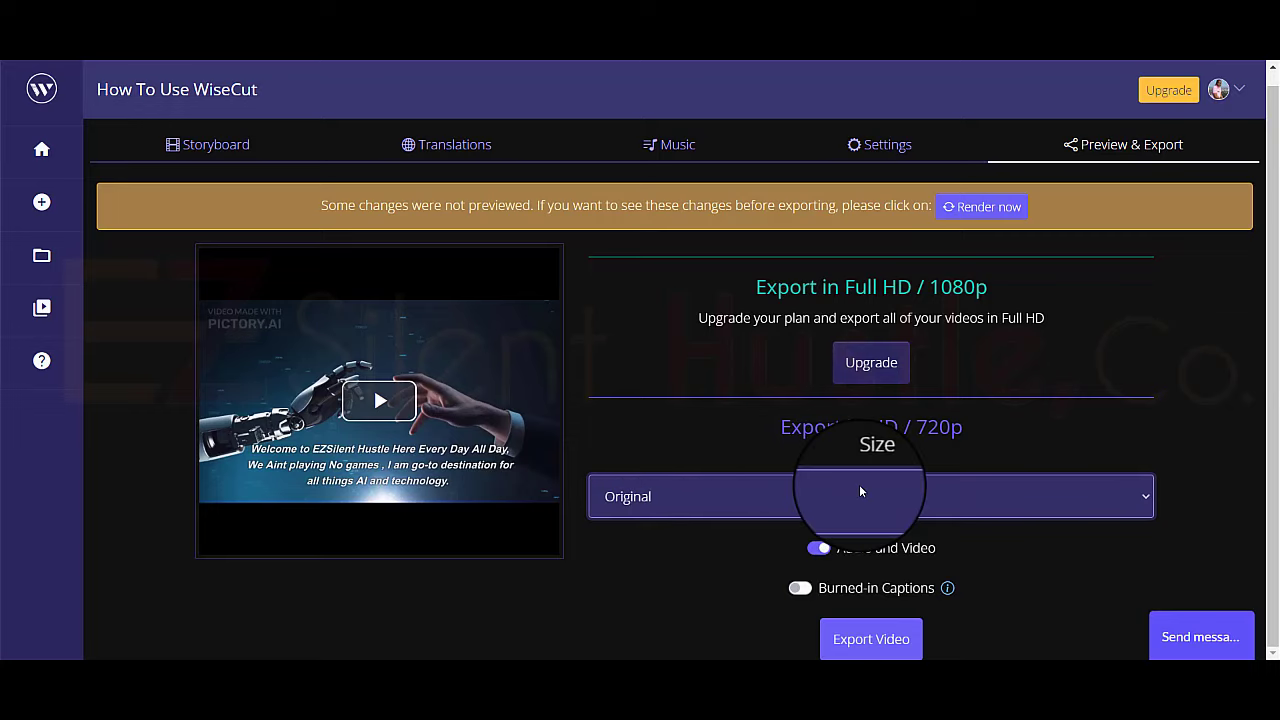